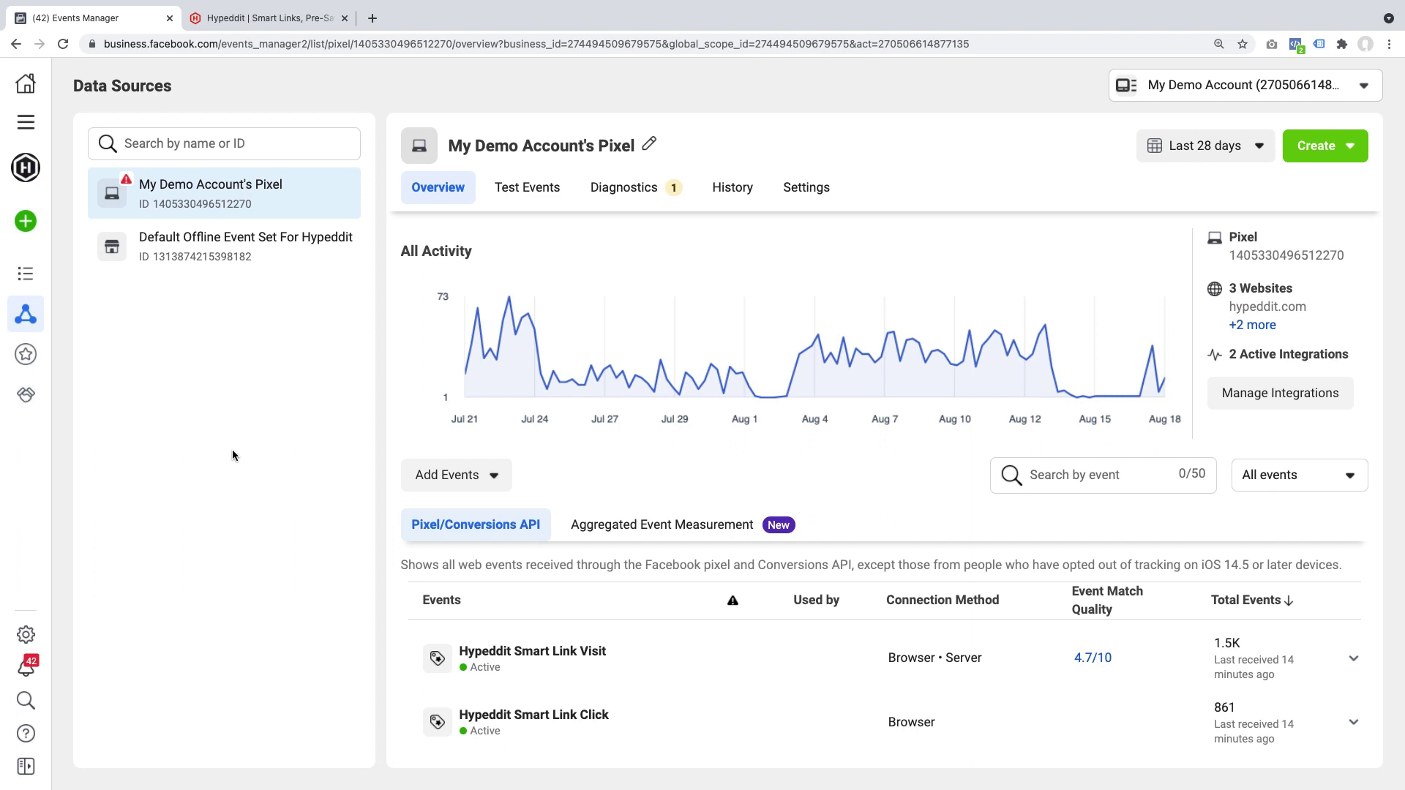
left_click(26, 121)
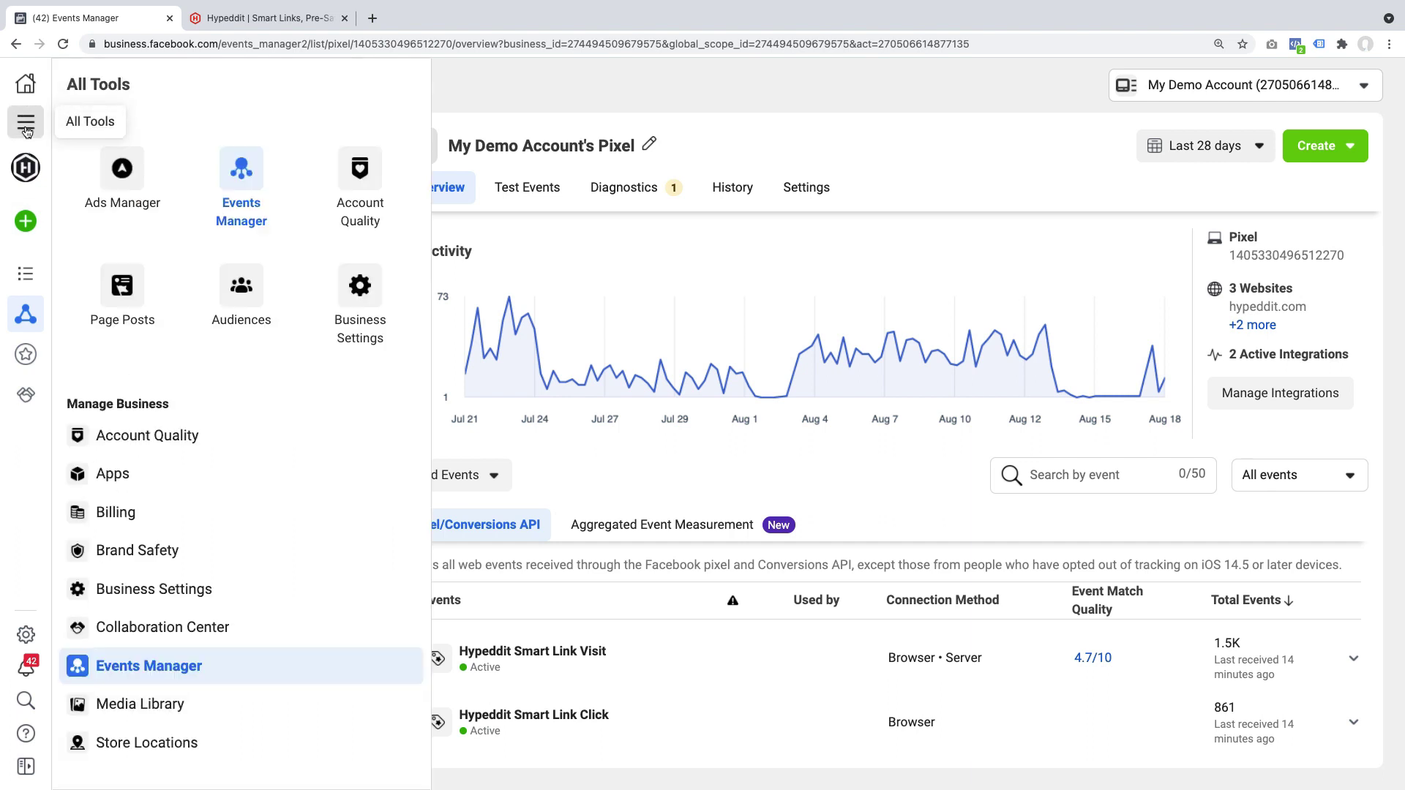
left_click(514, 96)
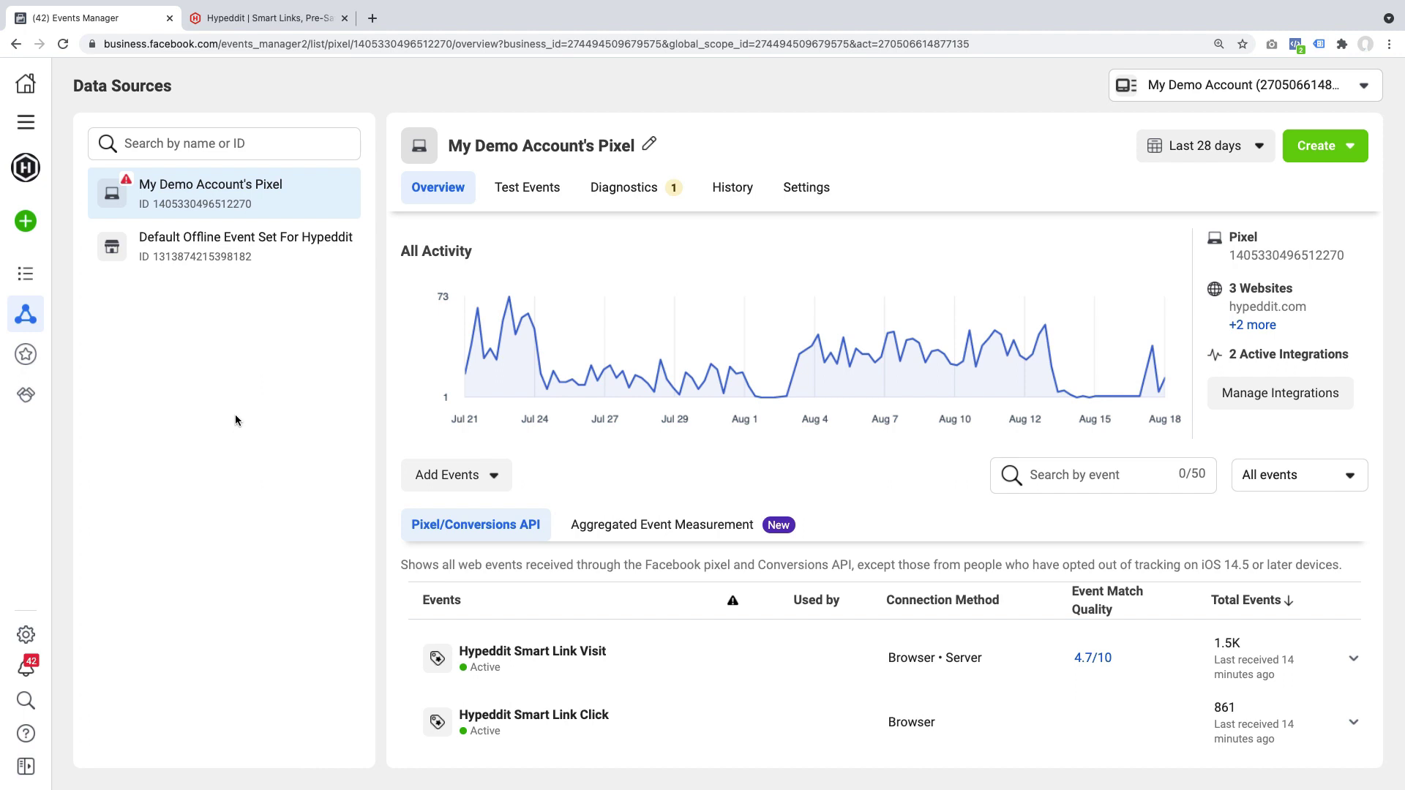
Generate a Conversions API access token from the pixel's Settings.
left_click(806, 189)
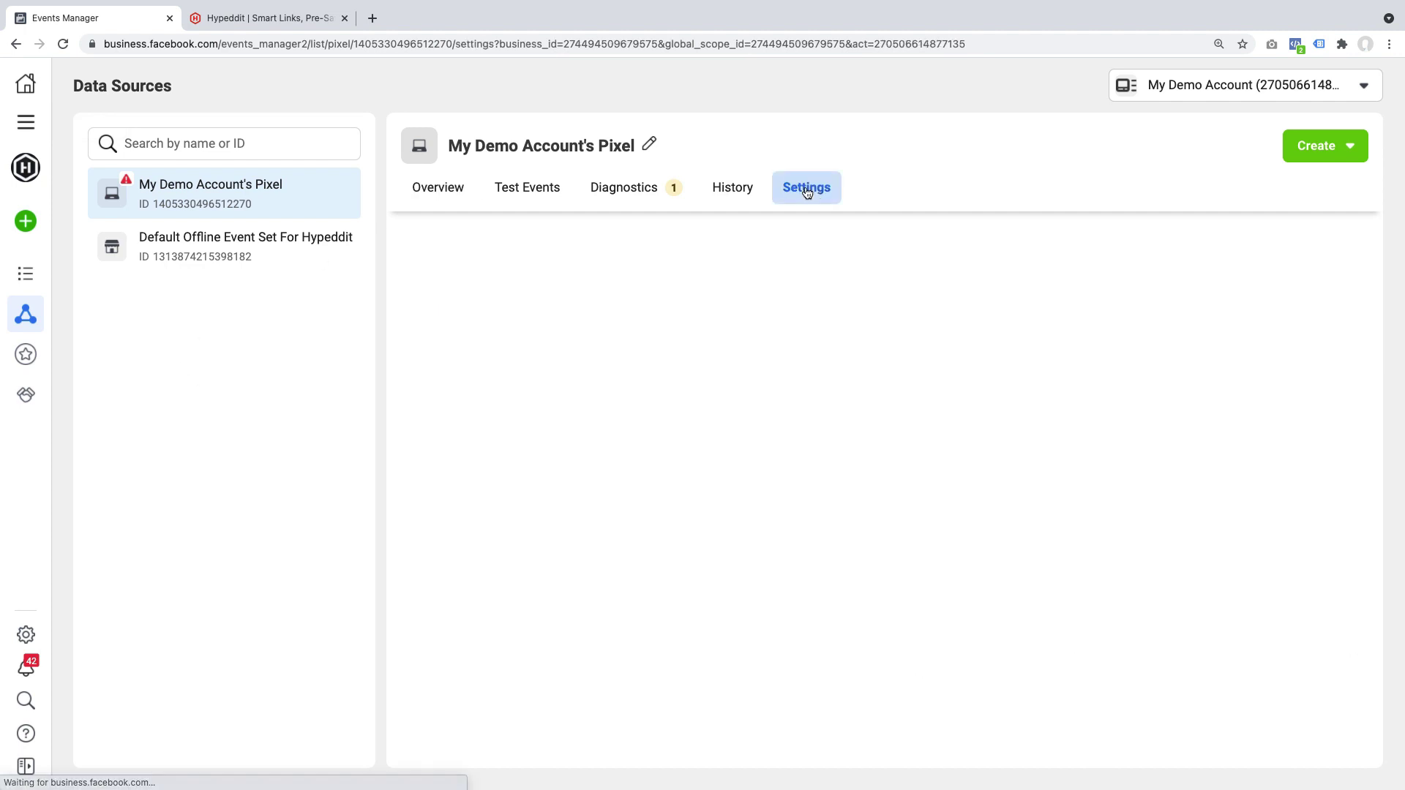
scroll(644, 447, "down", 7)
scroll(647, 450, "down", 7)
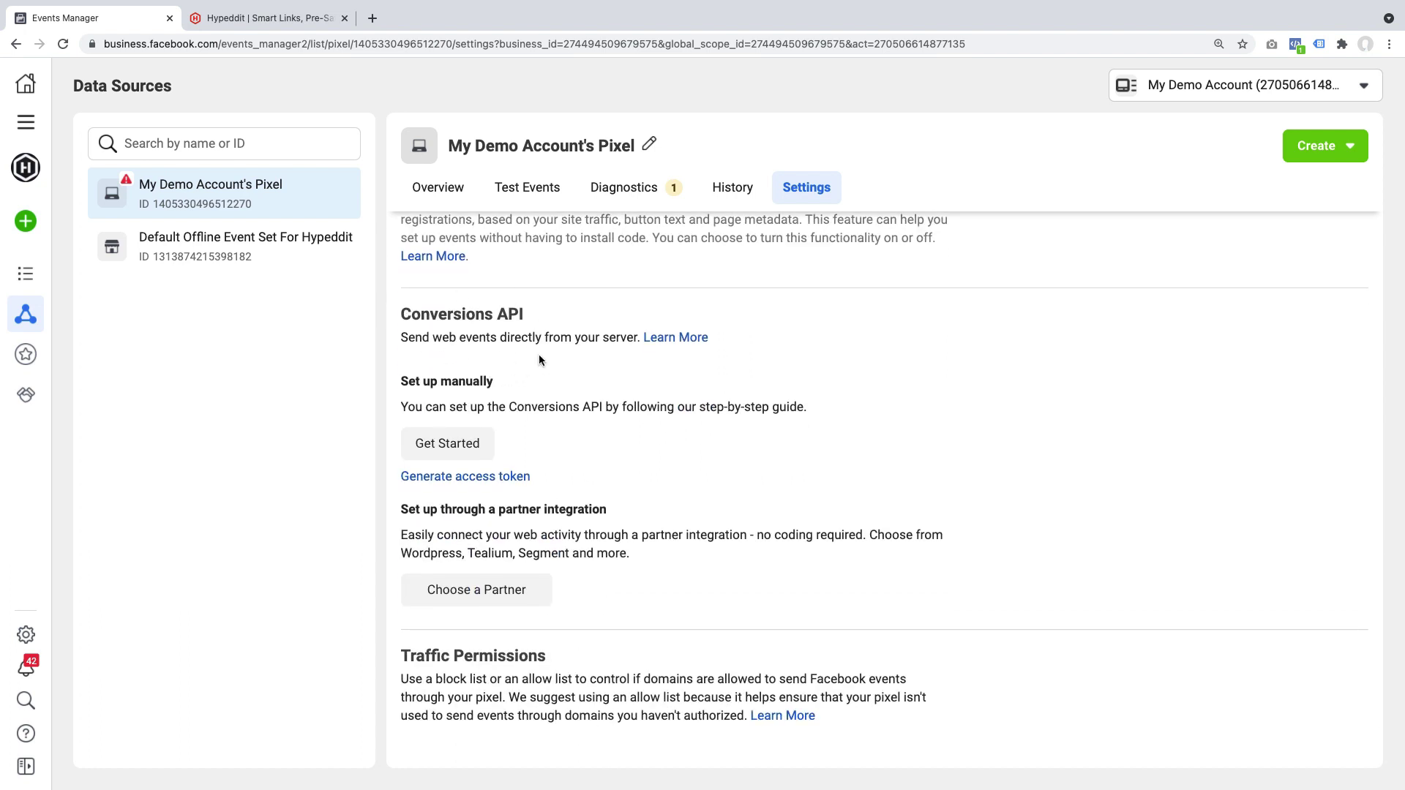
left_click(472, 476)
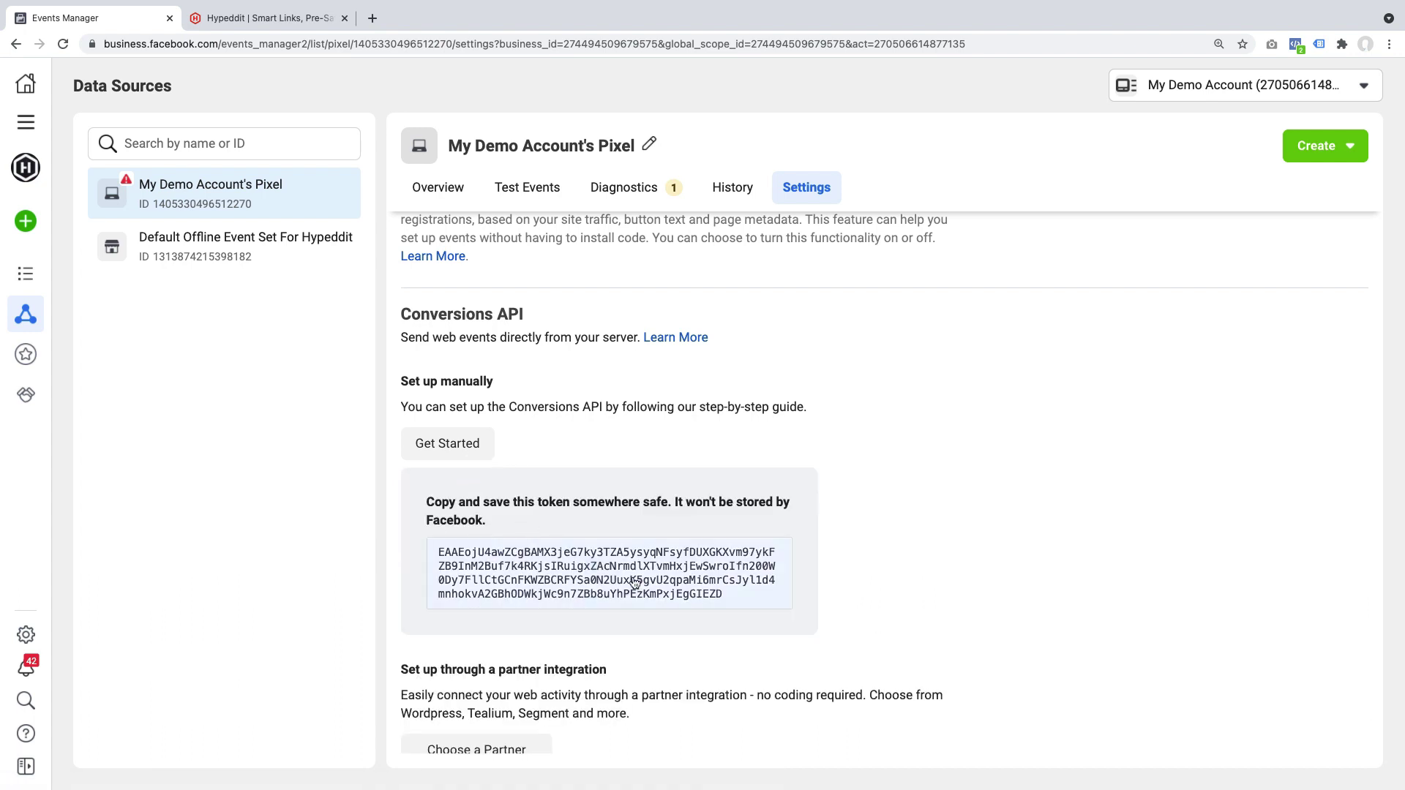
Copy the new access token and bring up the Hypeddit dashboard.
mouse_move(613, 570)
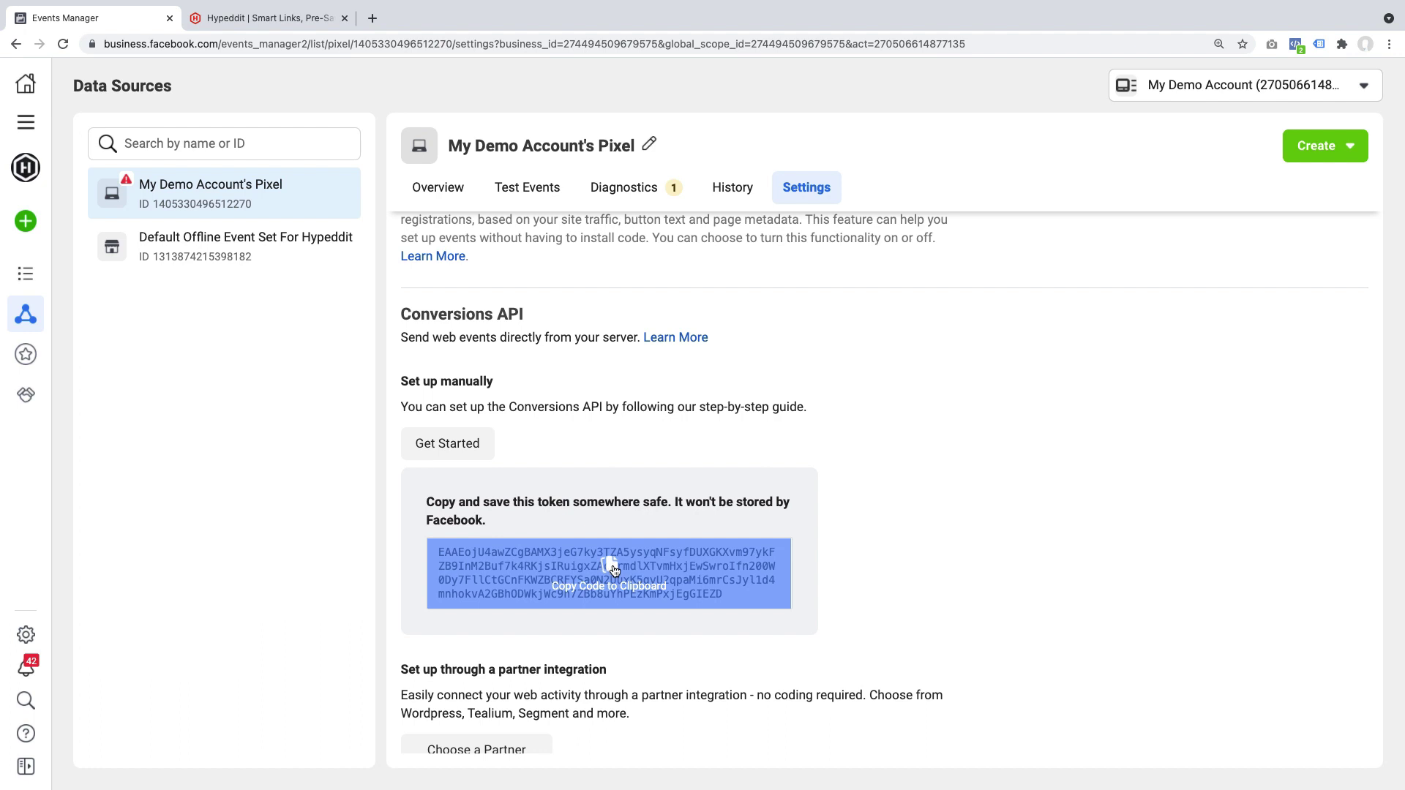
left_click(613, 570)
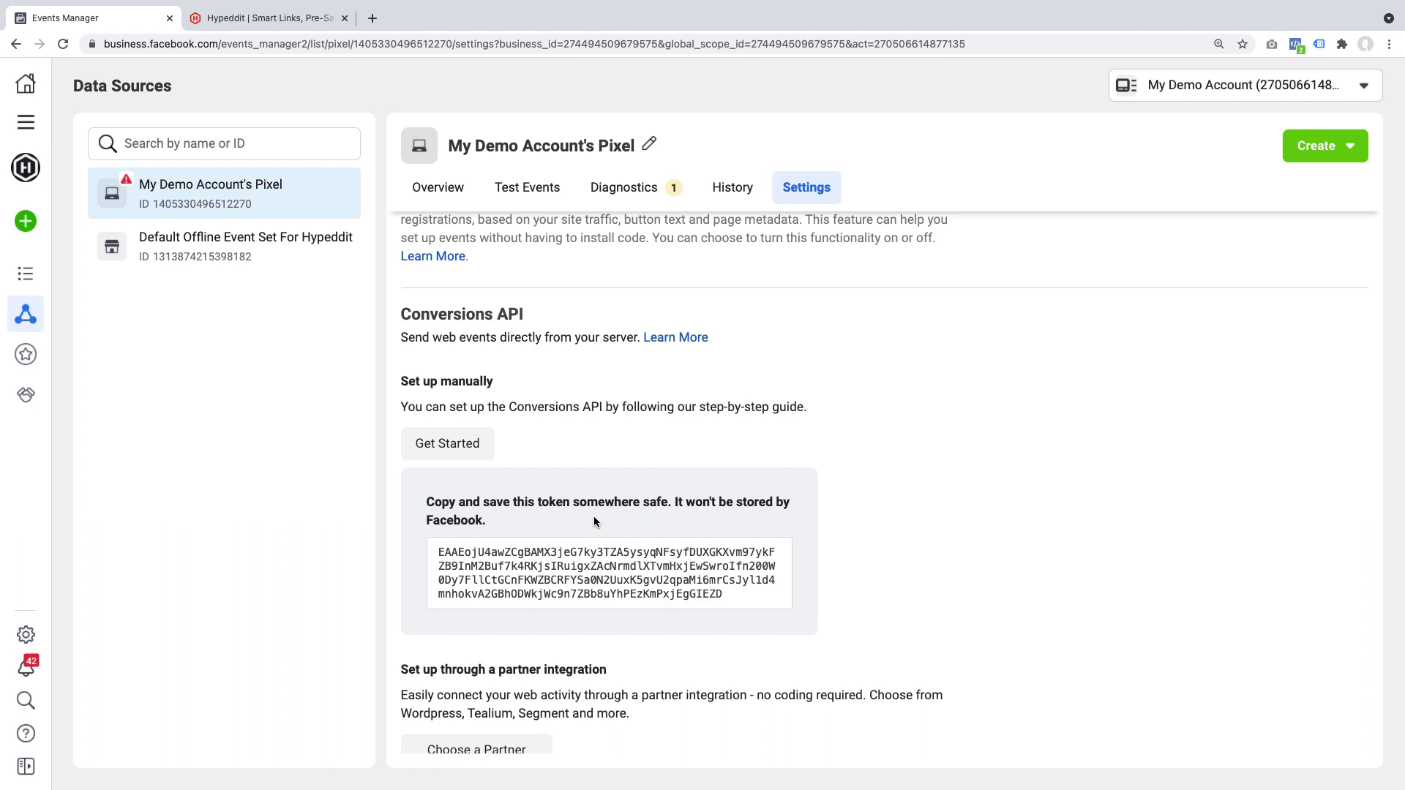
left_click(285, 19)
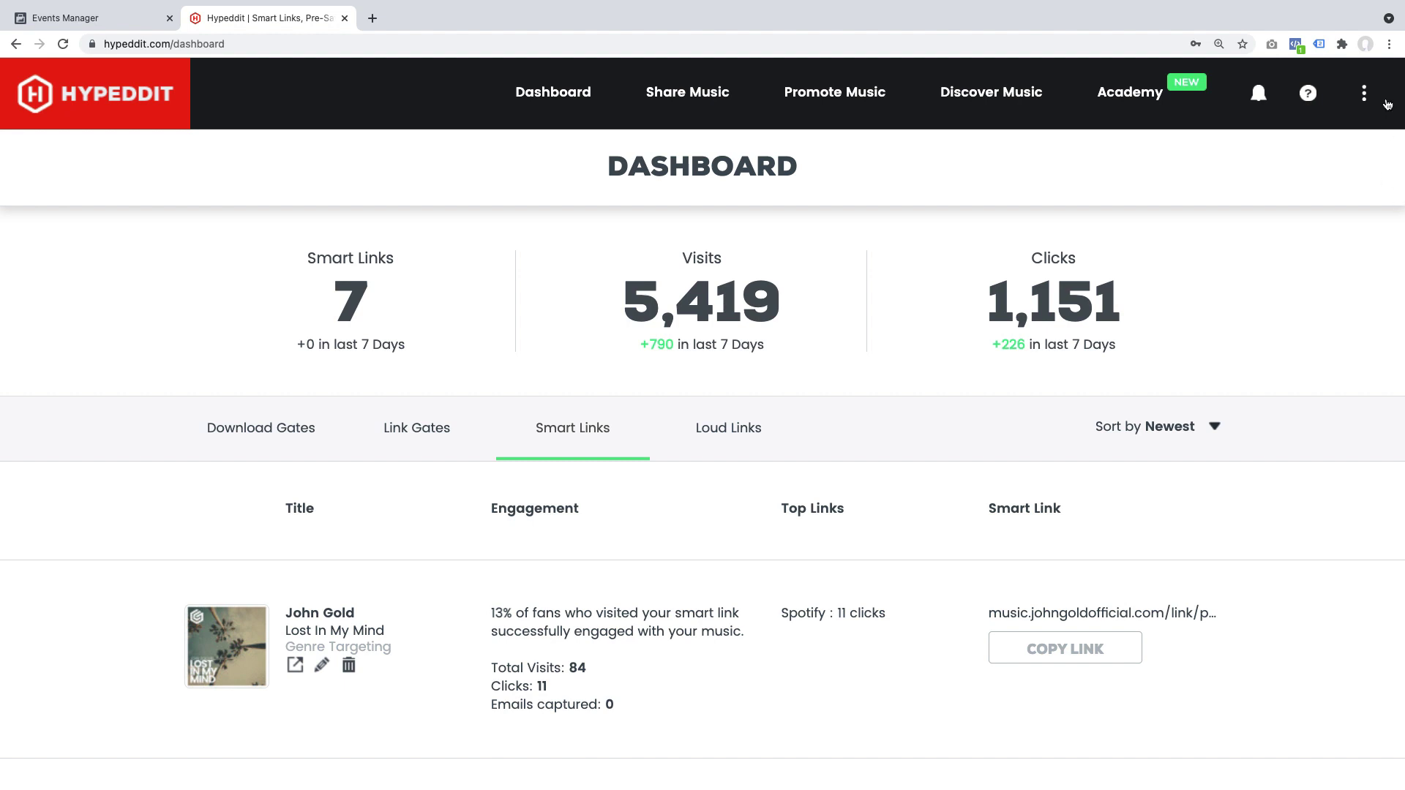
Open Hypeddit Account Settings and expand Tracking pixels to reveal the Facebook Ads pixel.
left_click(1364, 93)
left_click(1296, 143)
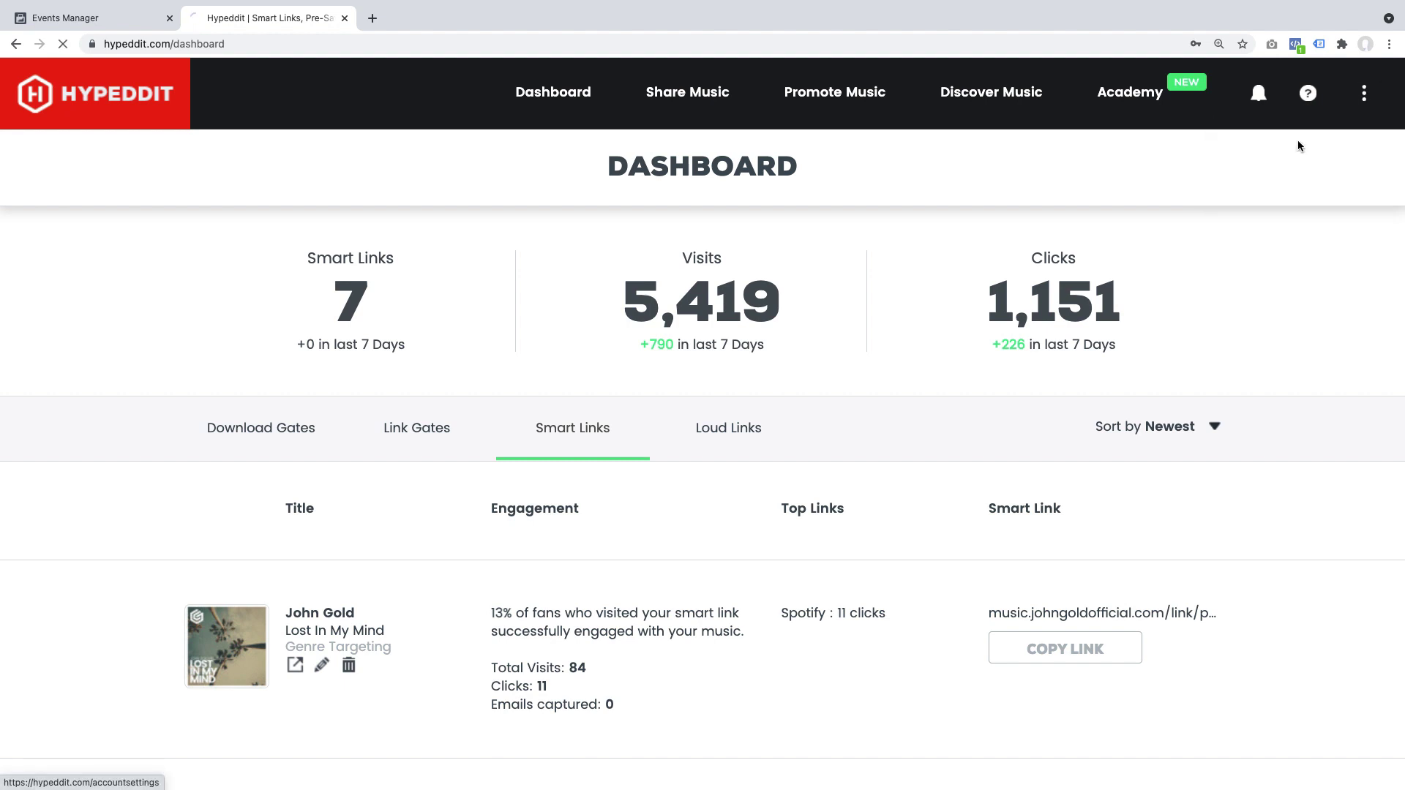
scroll(790, 376, "down", 10)
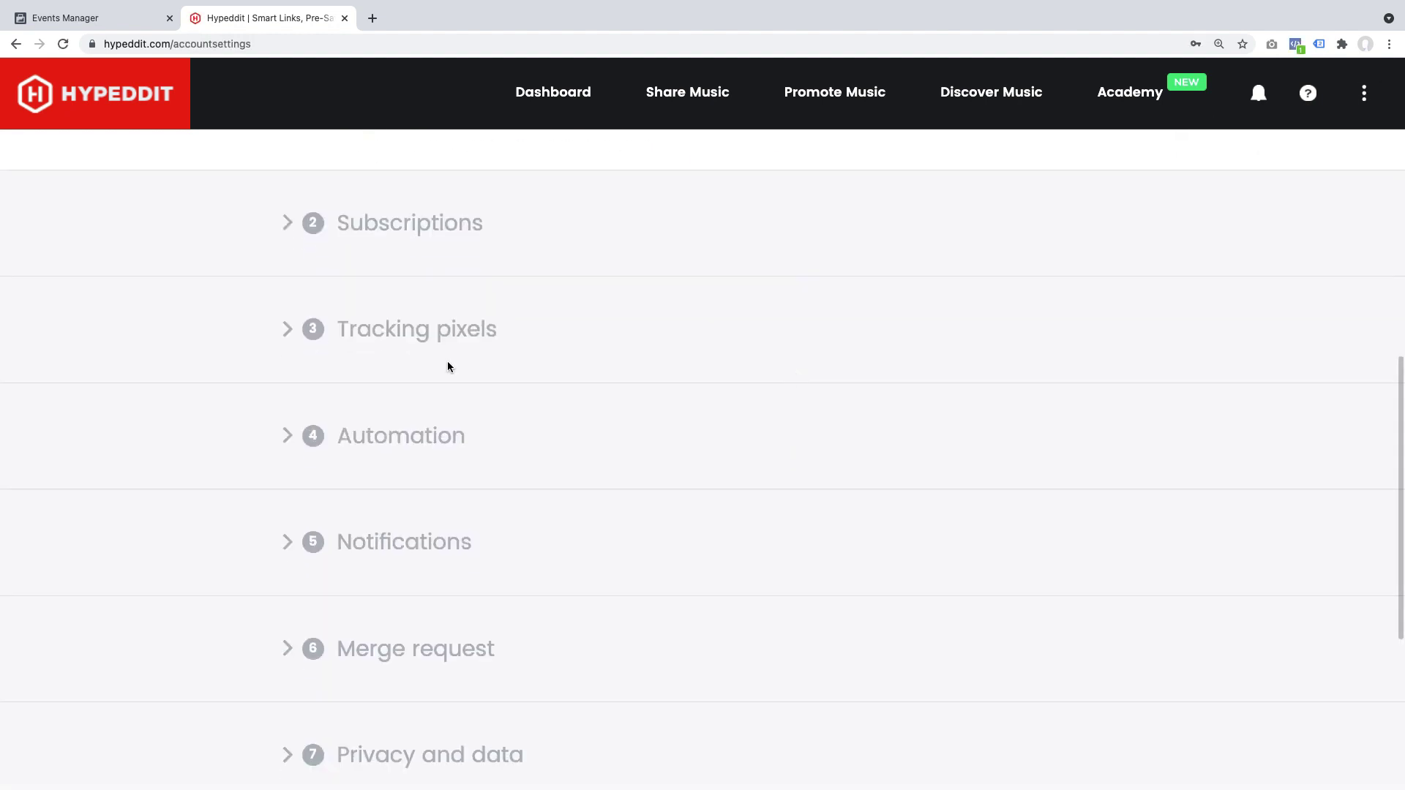
left_click(417, 329)
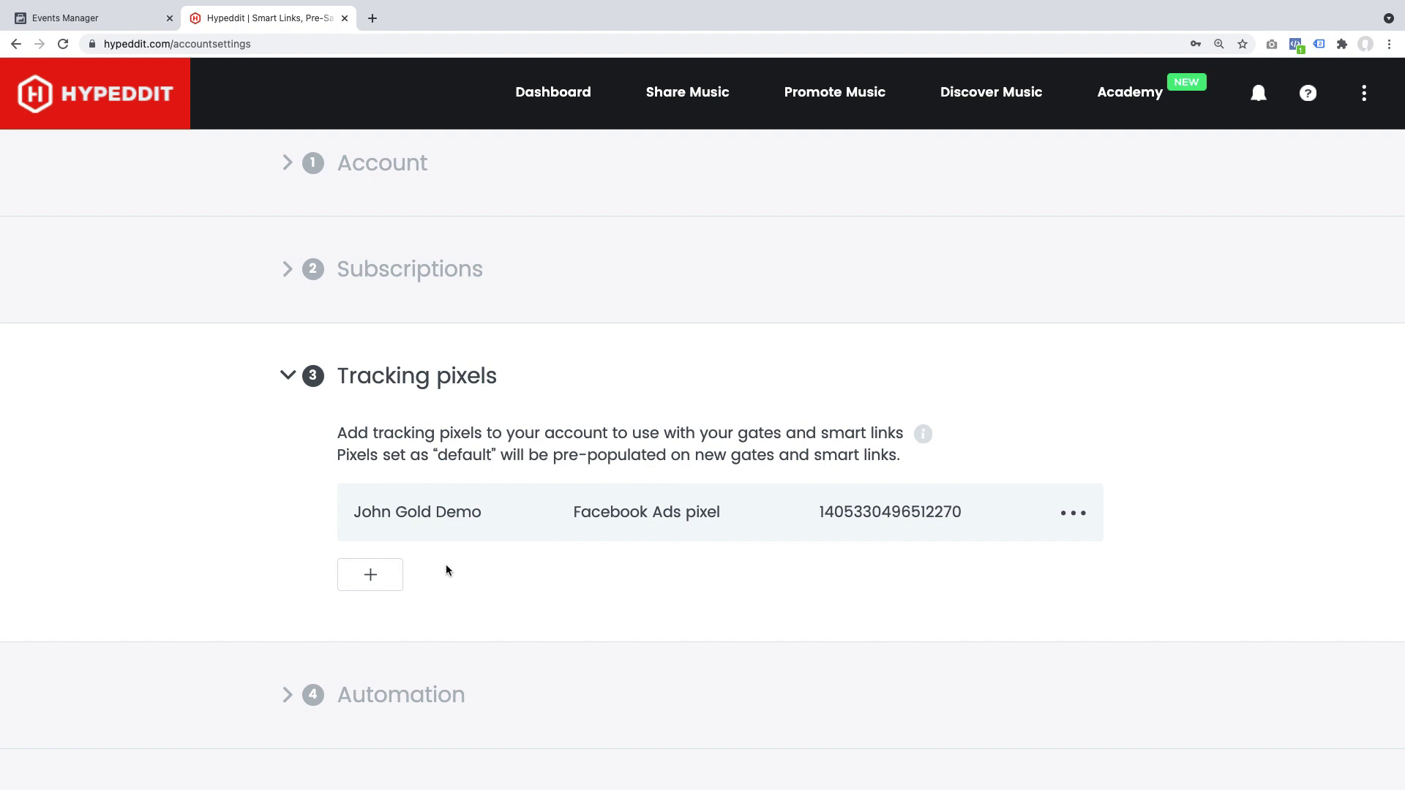
Add a new Facebook CAPI token tracking pixel named after the artist's demo account.
left_click(376, 572)
scroll(537, 564, "down", 3)
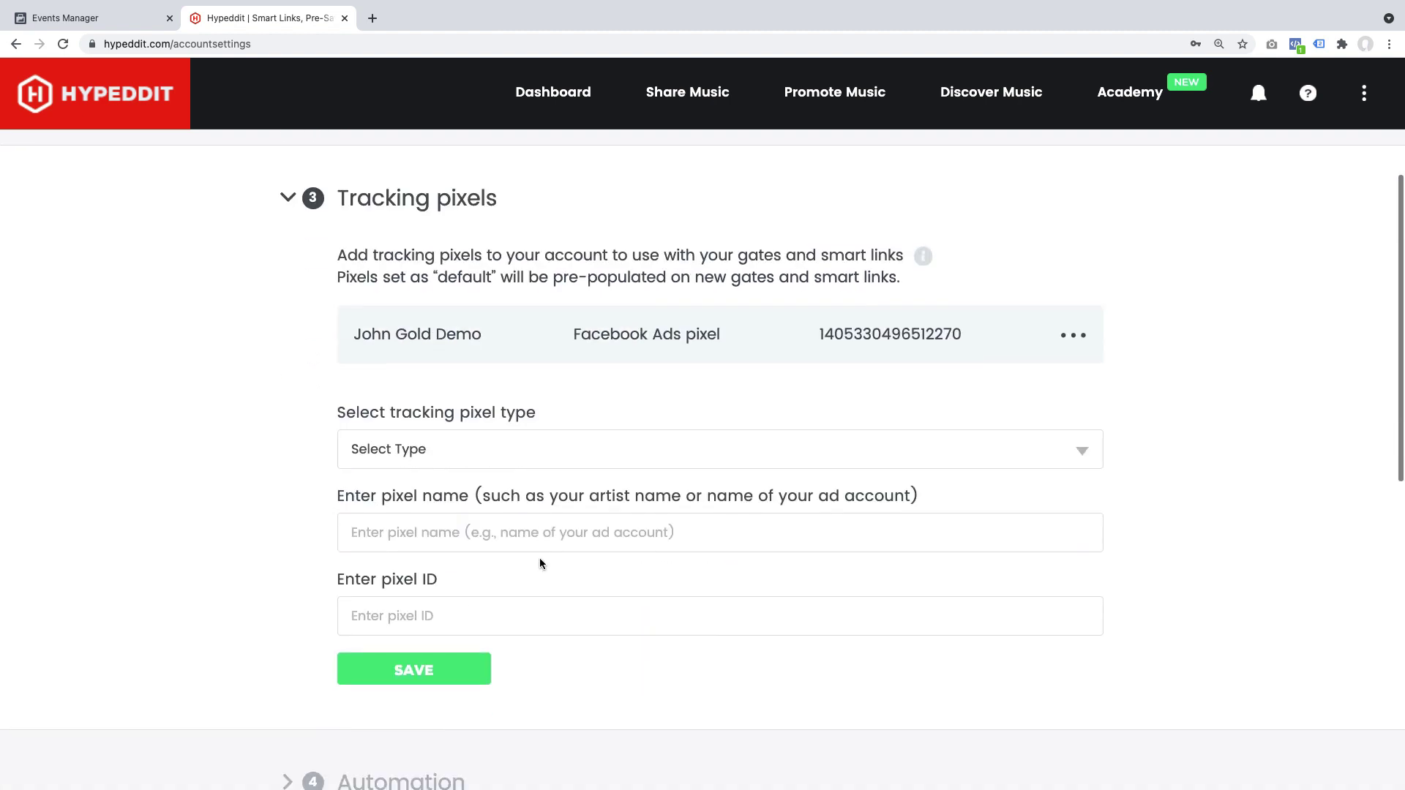
left_click(535, 453)
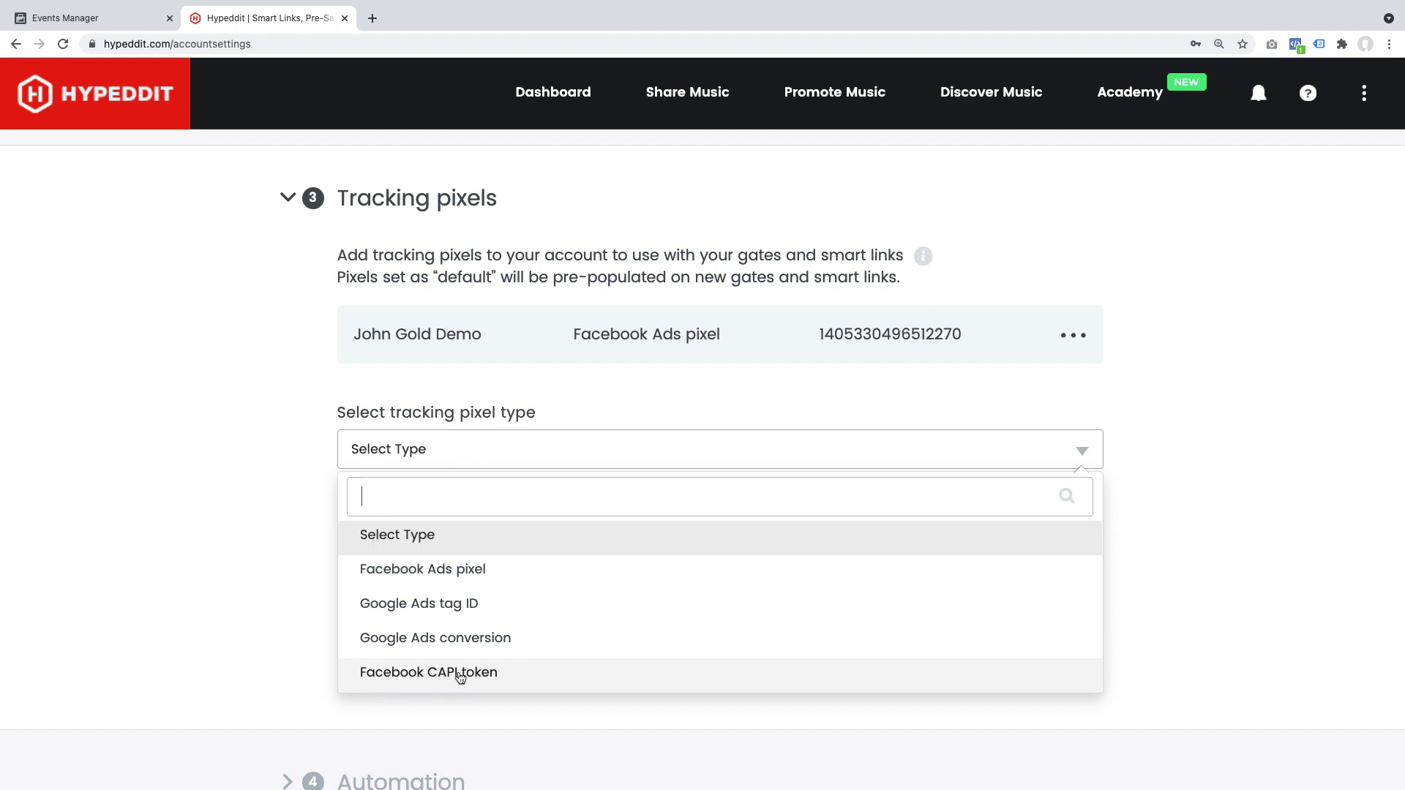
left_click(485, 677)
left_click(505, 533)
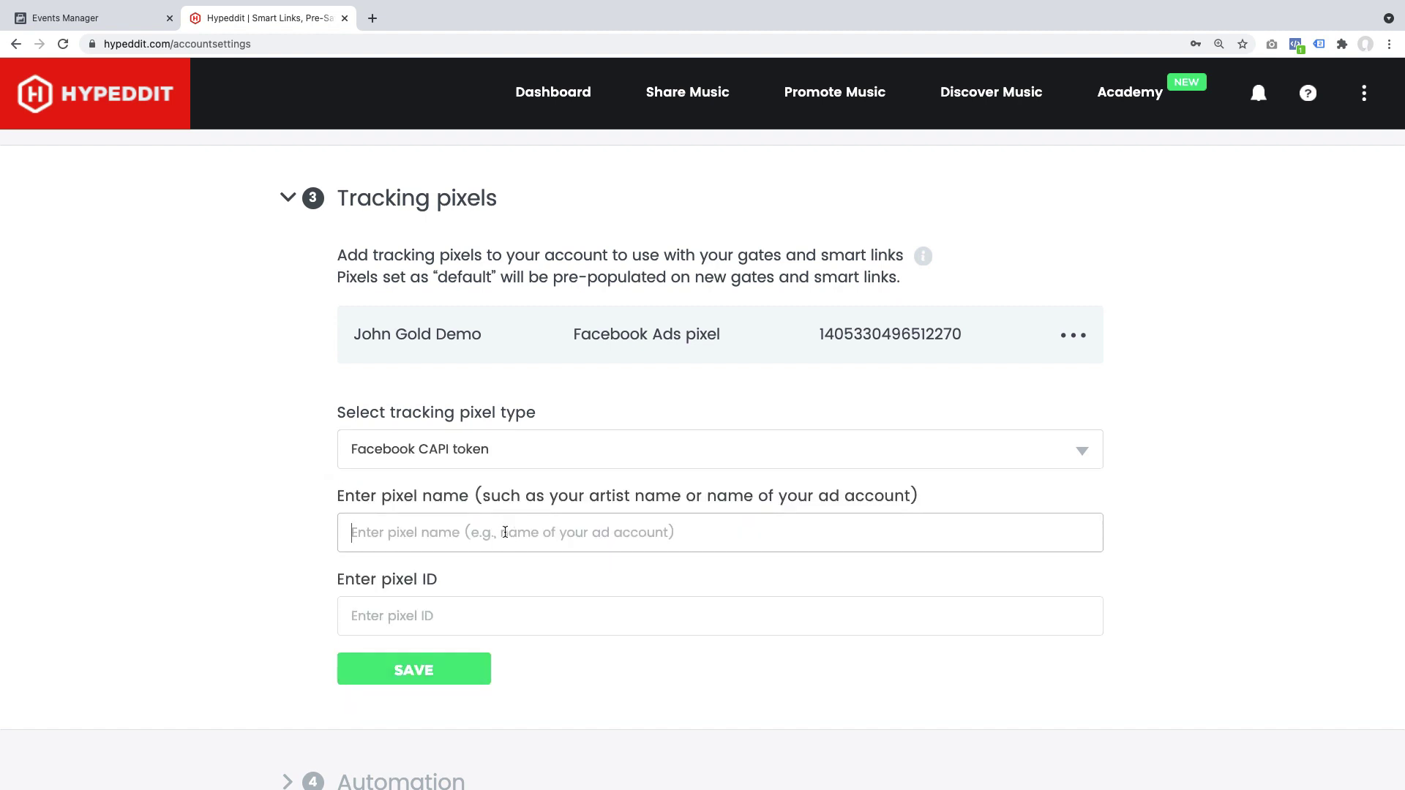
type("J")
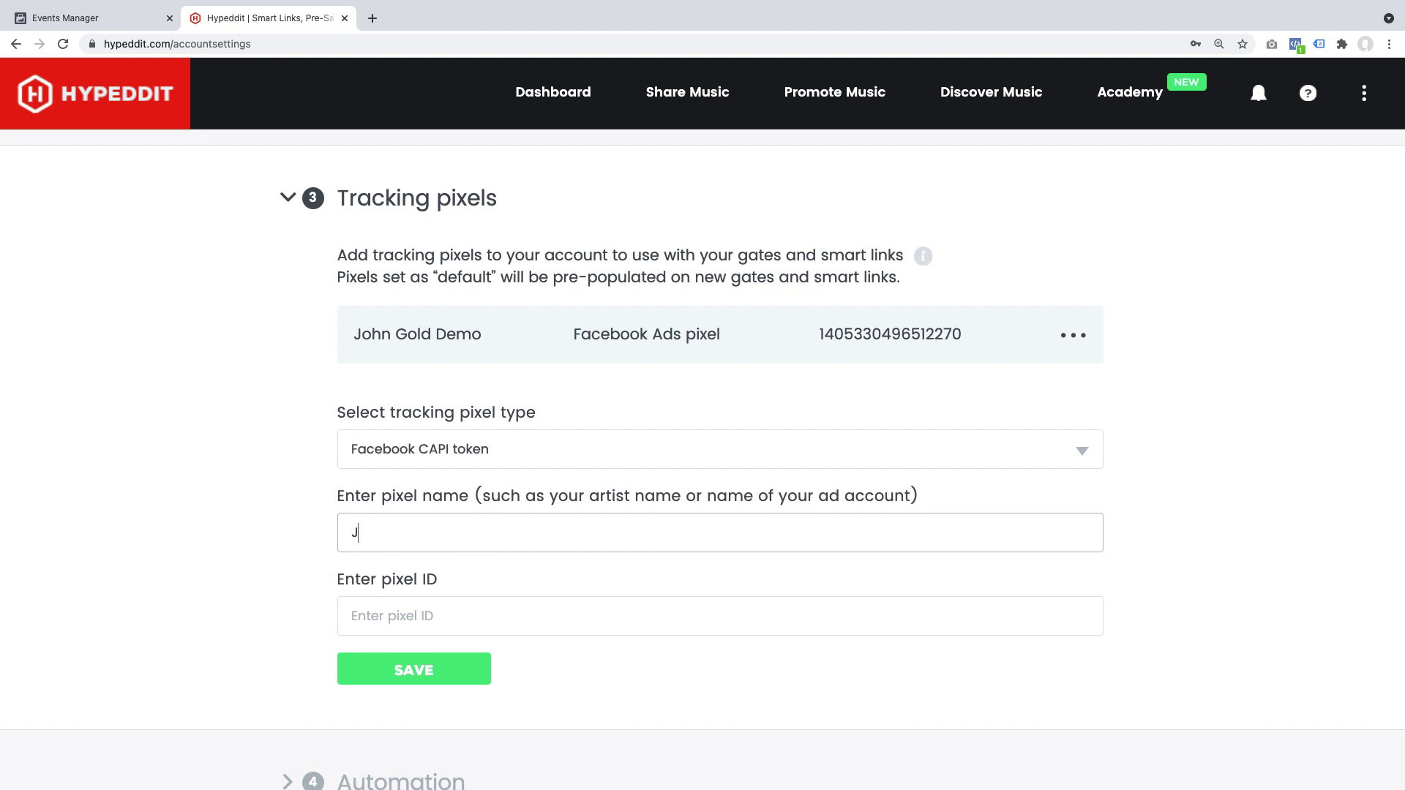
type("ohn Gold")
key("BackSpace")
type("ld Dme")
key("BackSpace")
key("BackSpace")
type("emo")
Paste the copied access token as the pixel ID and save the pixel.
left_click(412, 612)
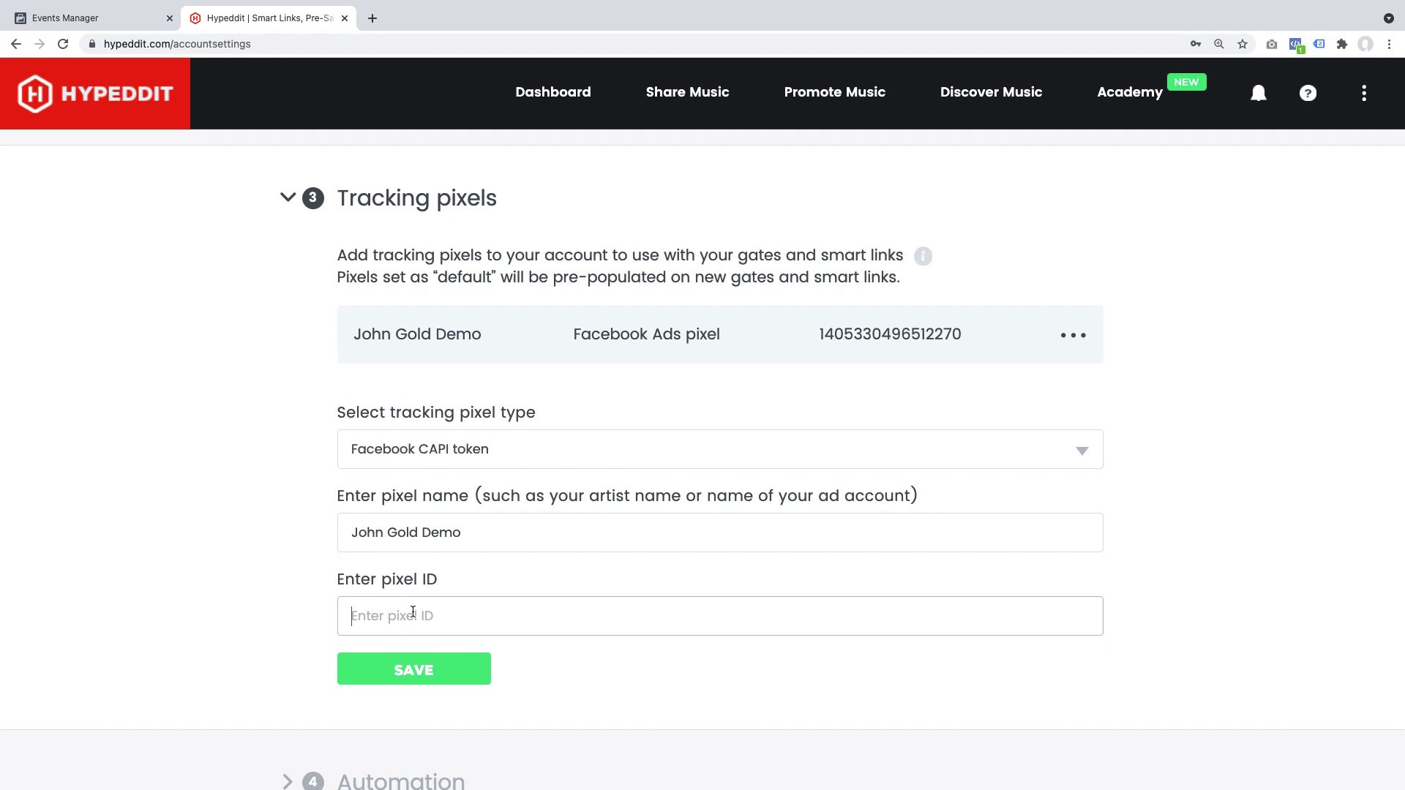
key("super+v")
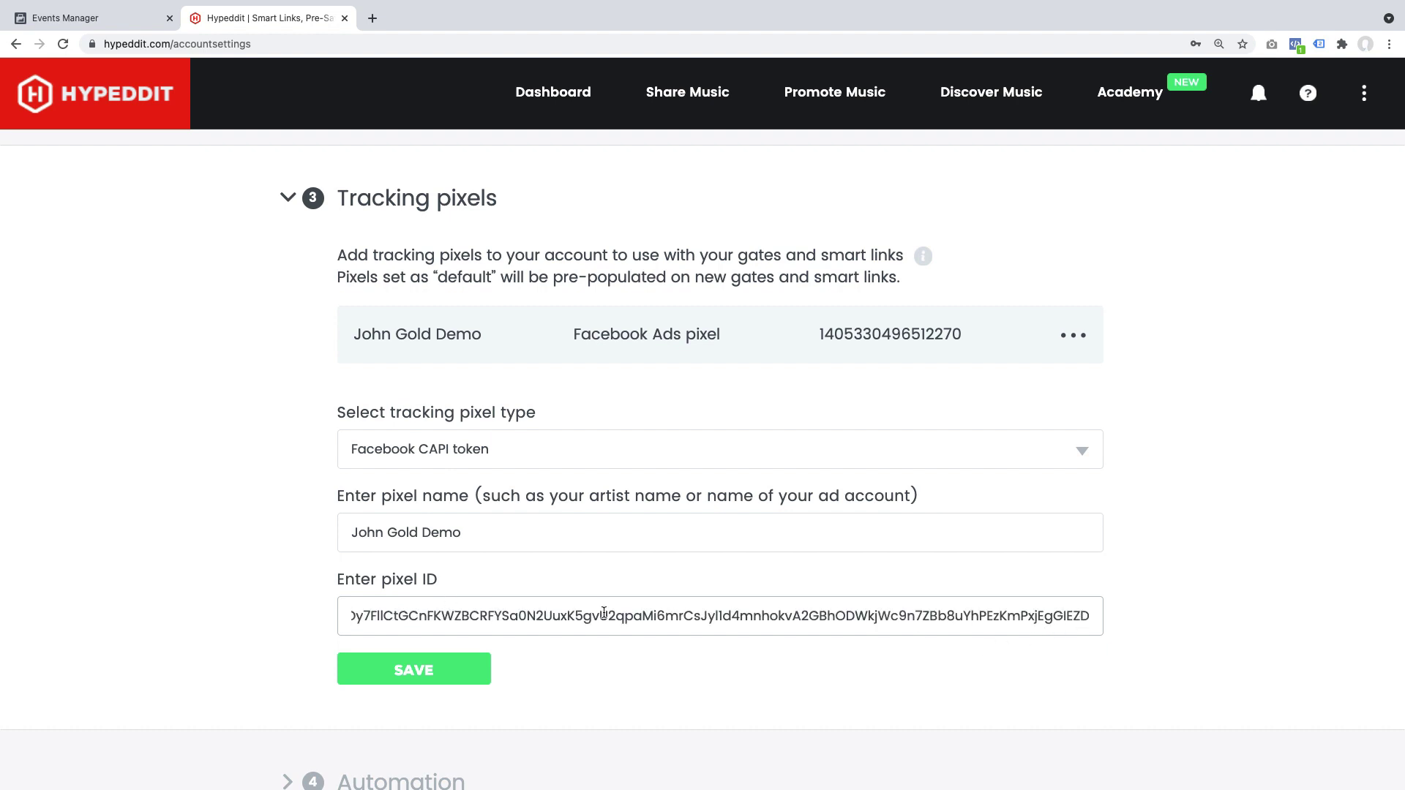
left_click(433, 672)
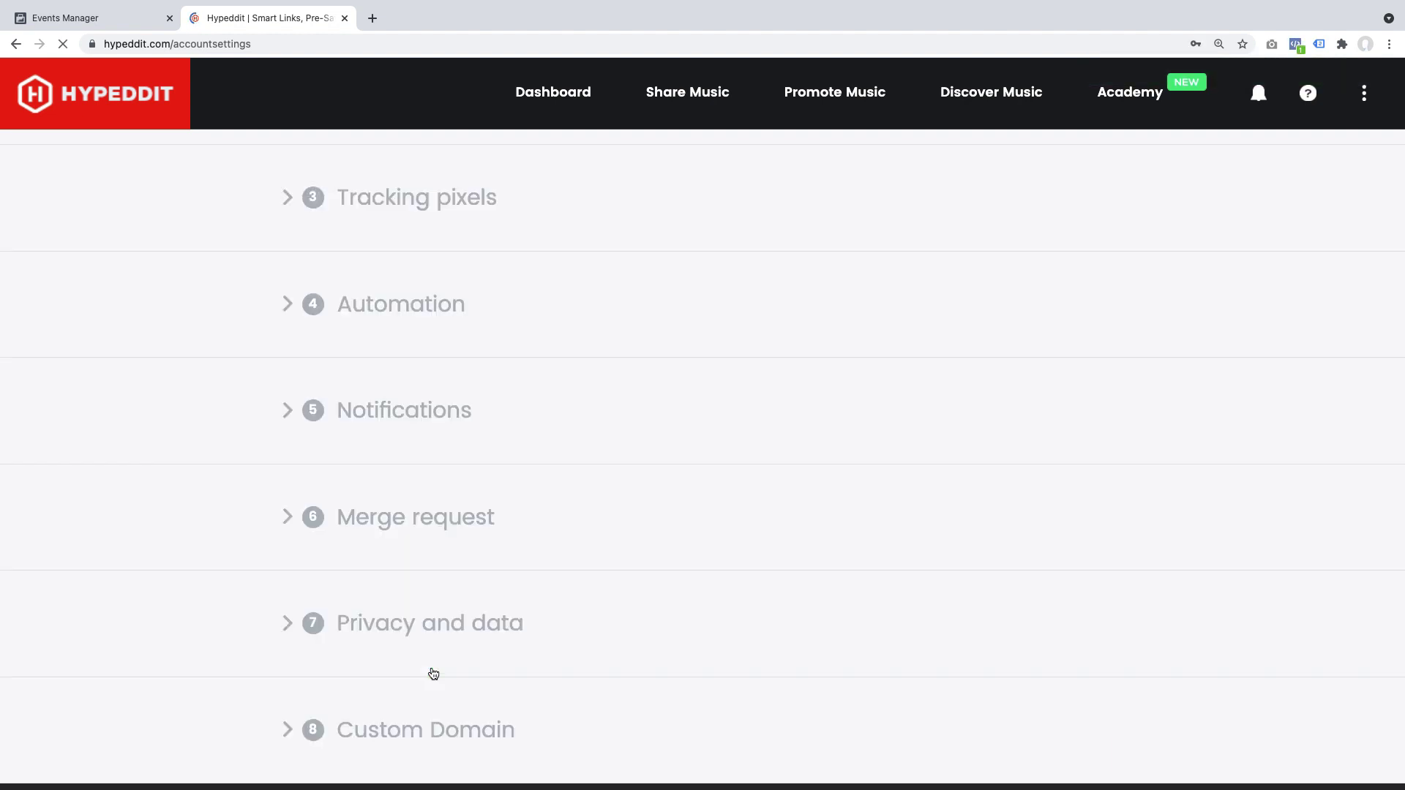
scroll(851, 464, "up", 1)
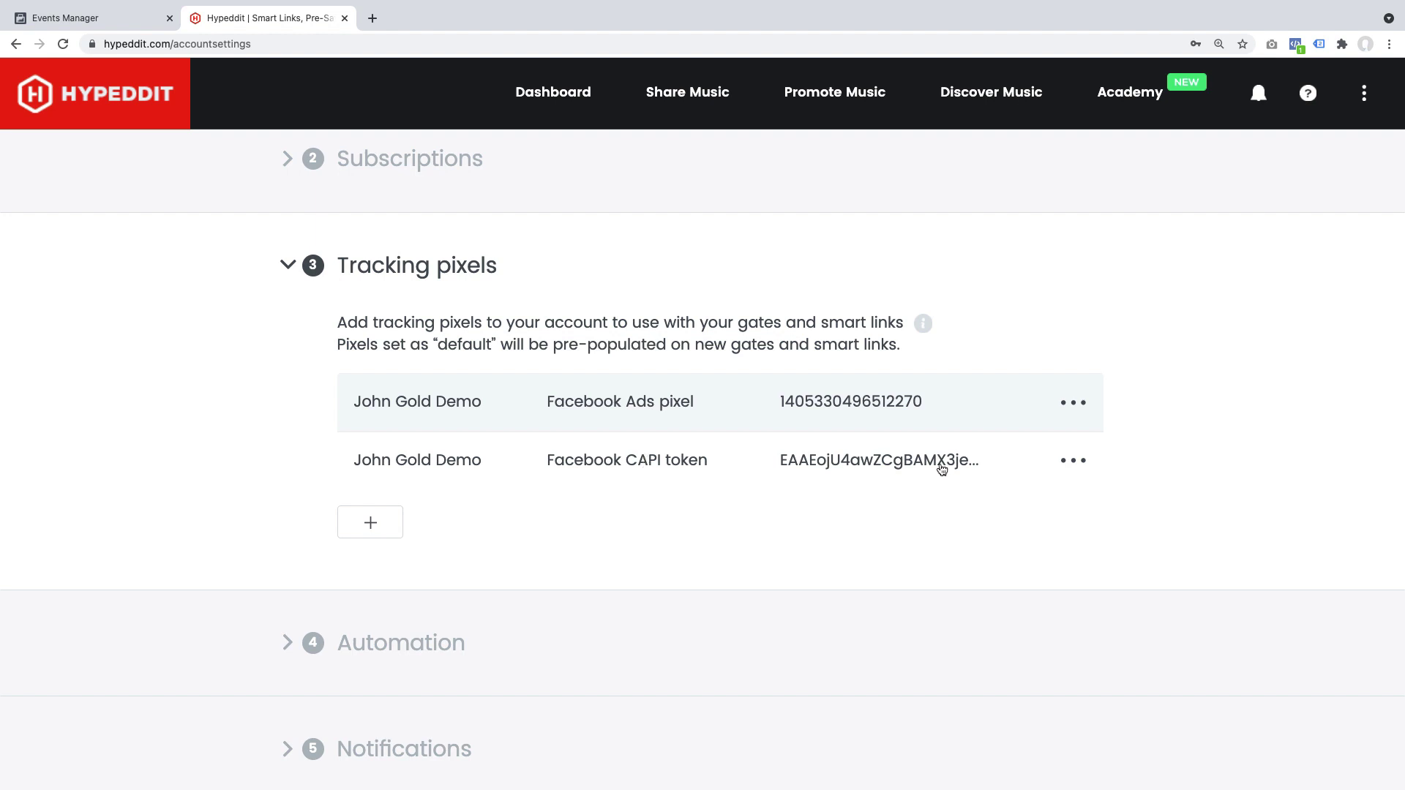
left_click(1072, 461)
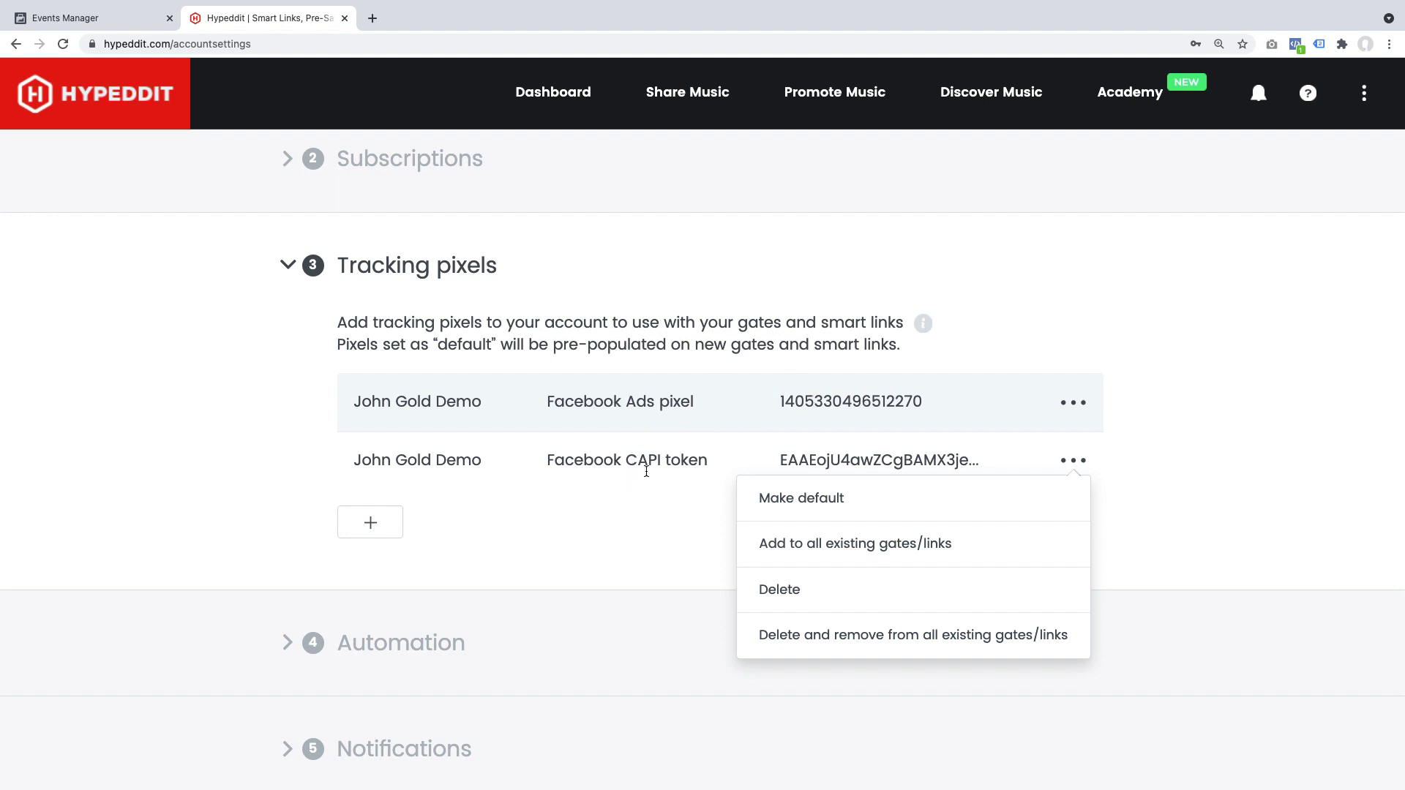
left_click(751, 462)
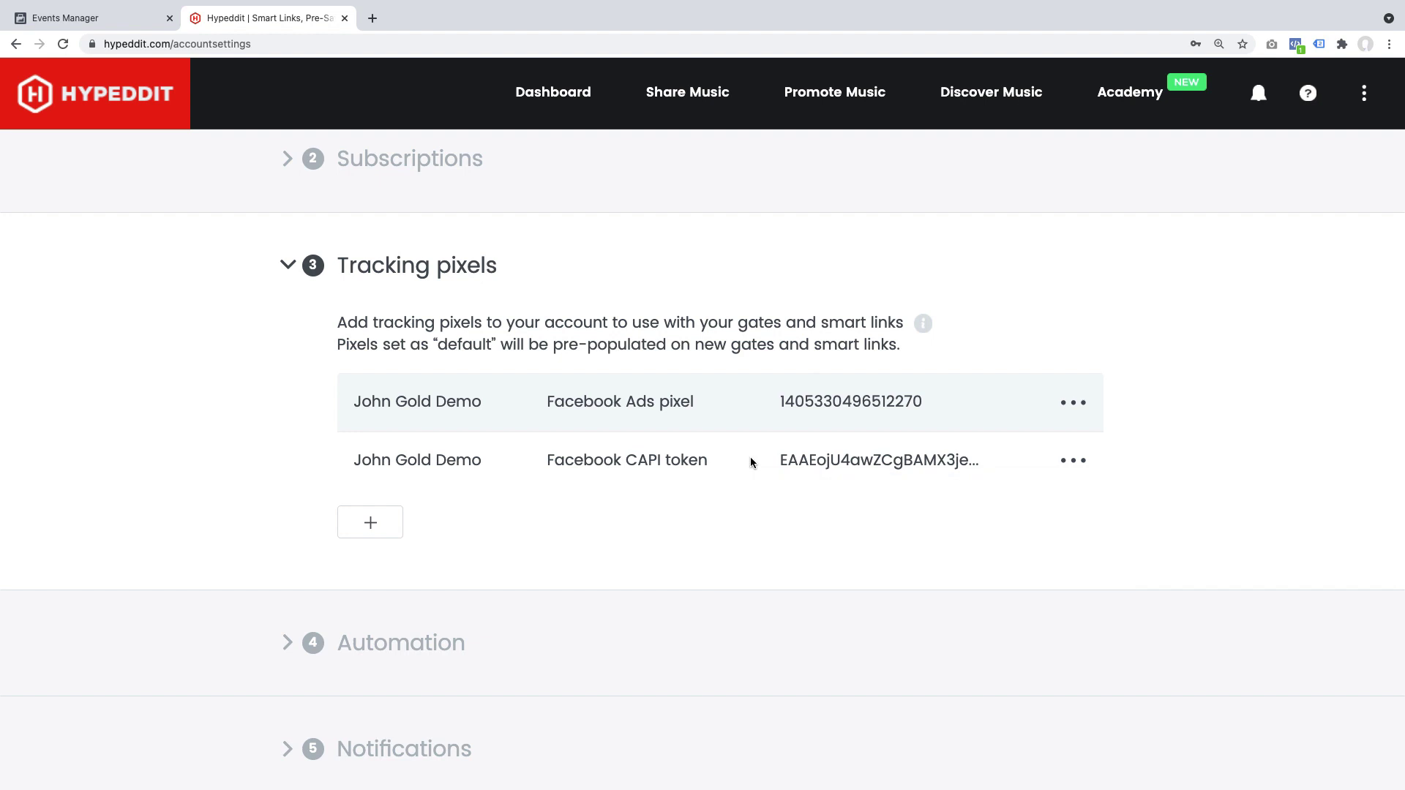
Start a new Smart Link from Share Music and expand its step 7 Tracking pixels.
left_click(697, 95)
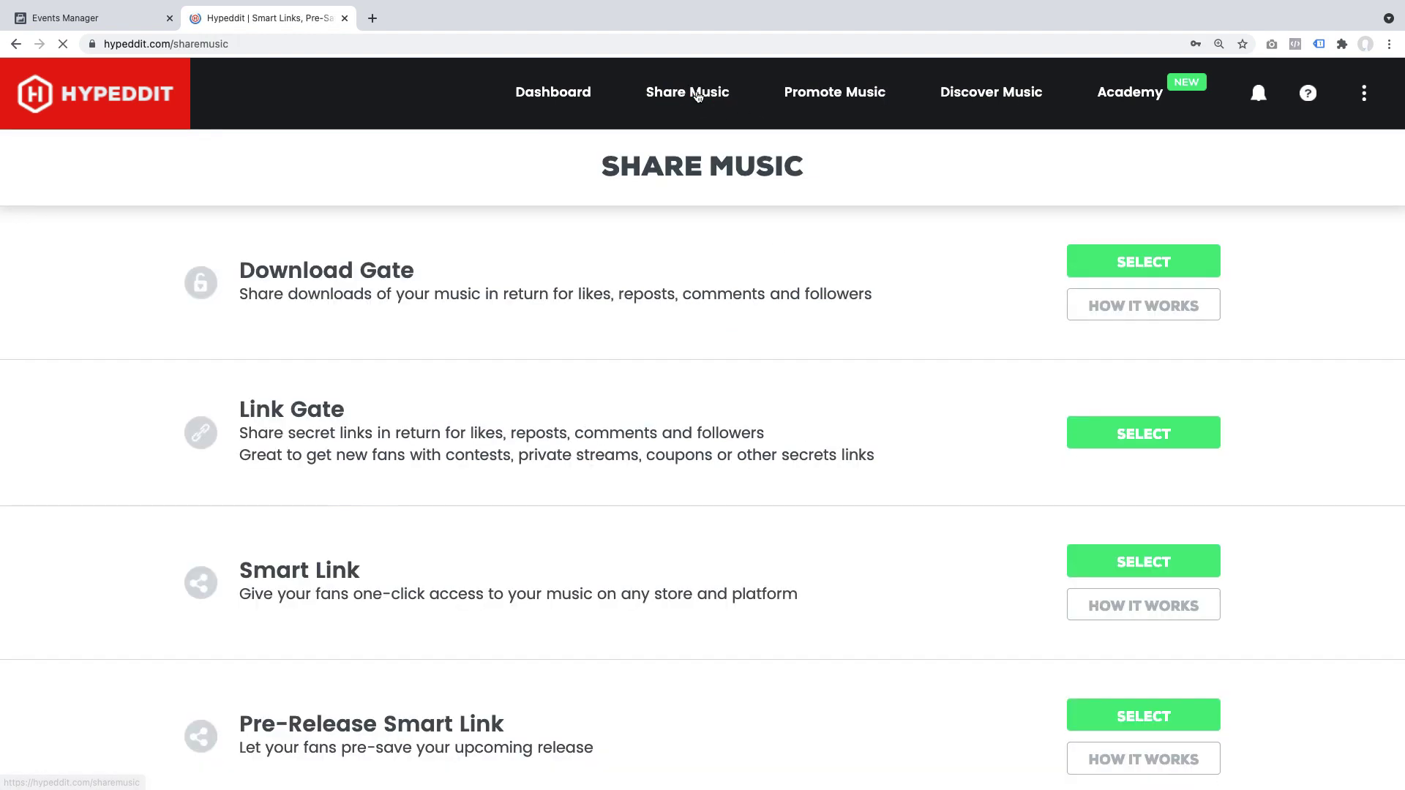
left_click(1169, 563)
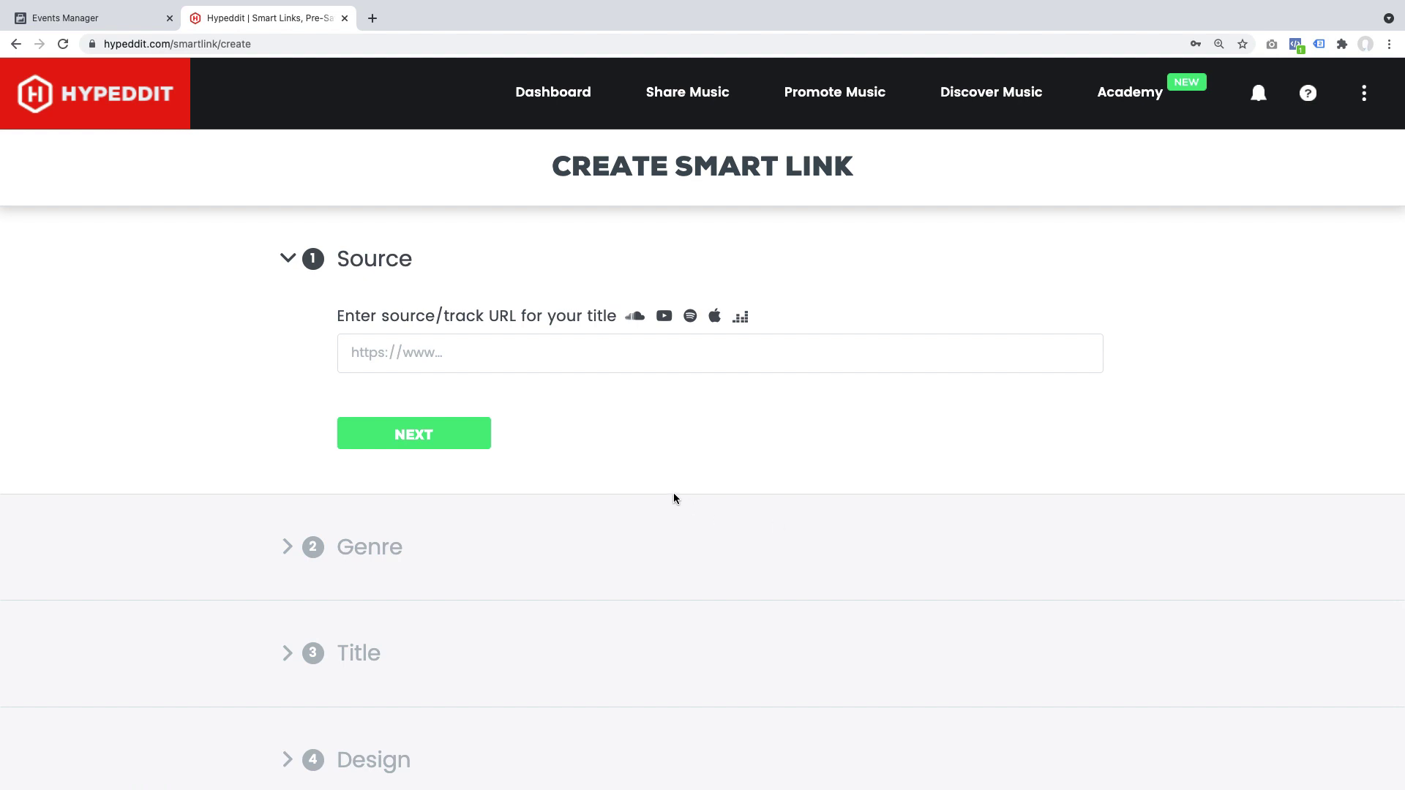
scroll(679, 498, "down", 8)
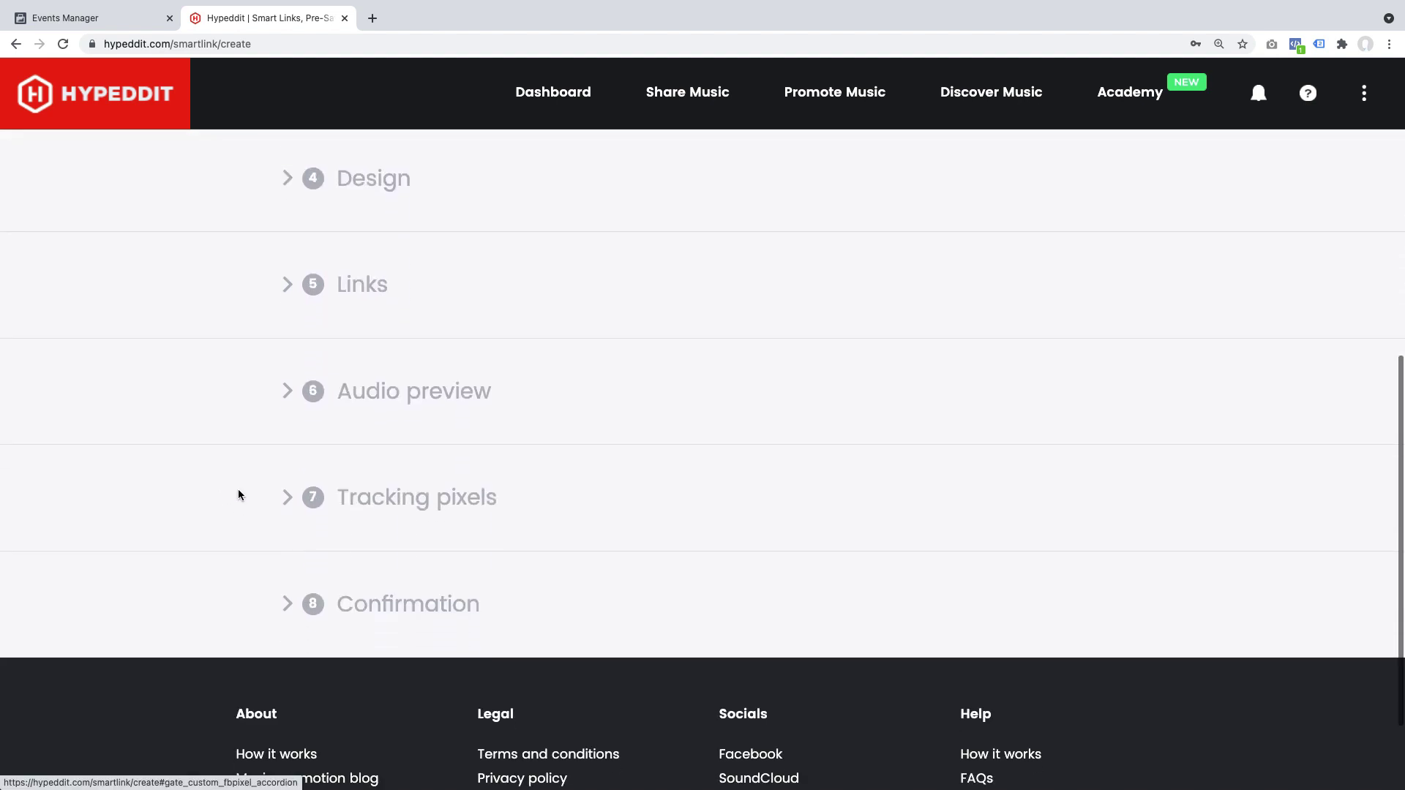
left_click(287, 496)
scroll(750, 521, "down", 3)
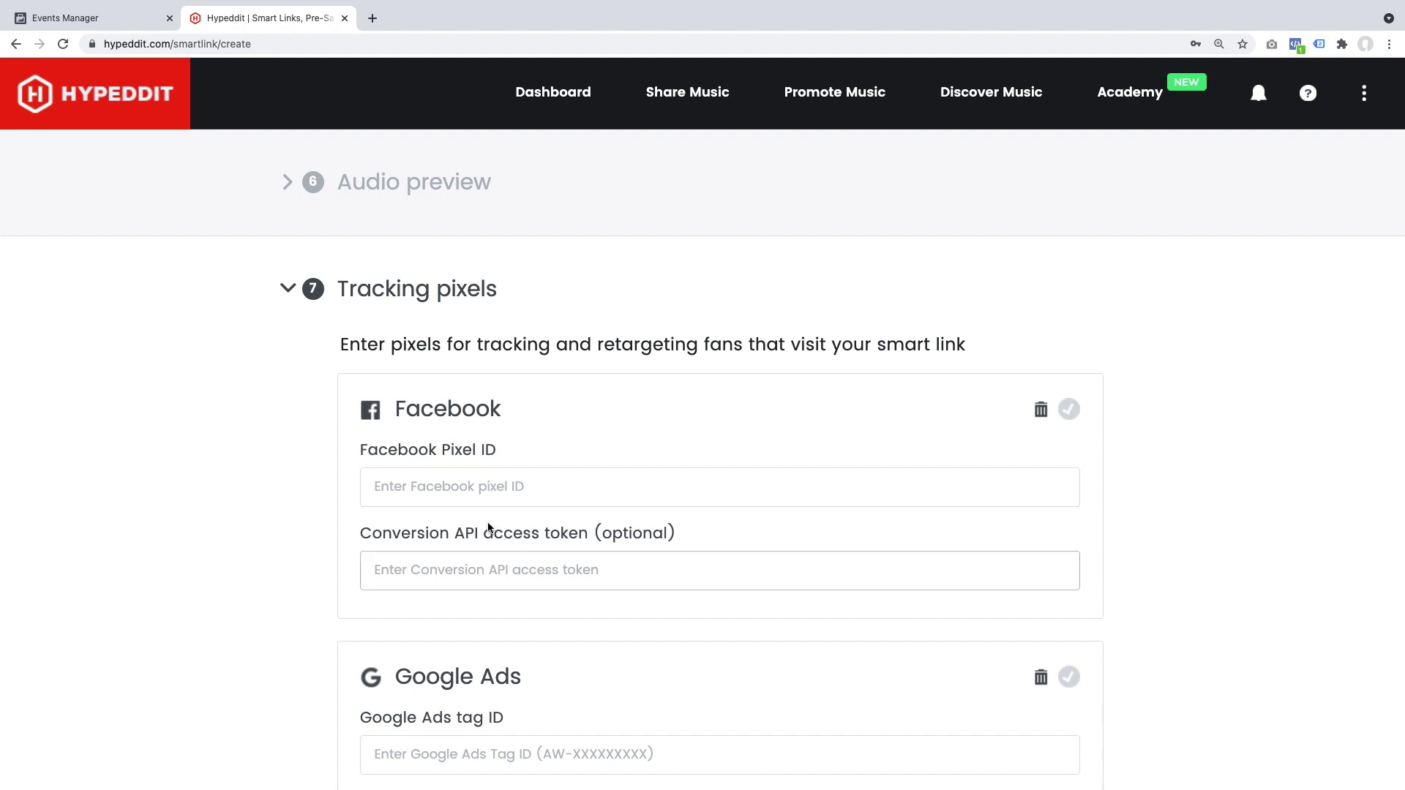
Autofill the saved Facebook Pixel ID and Conversion API token, then return to Events Manager.
left_click(560, 492)
left_click(540, 520)
left_click(511, 569)
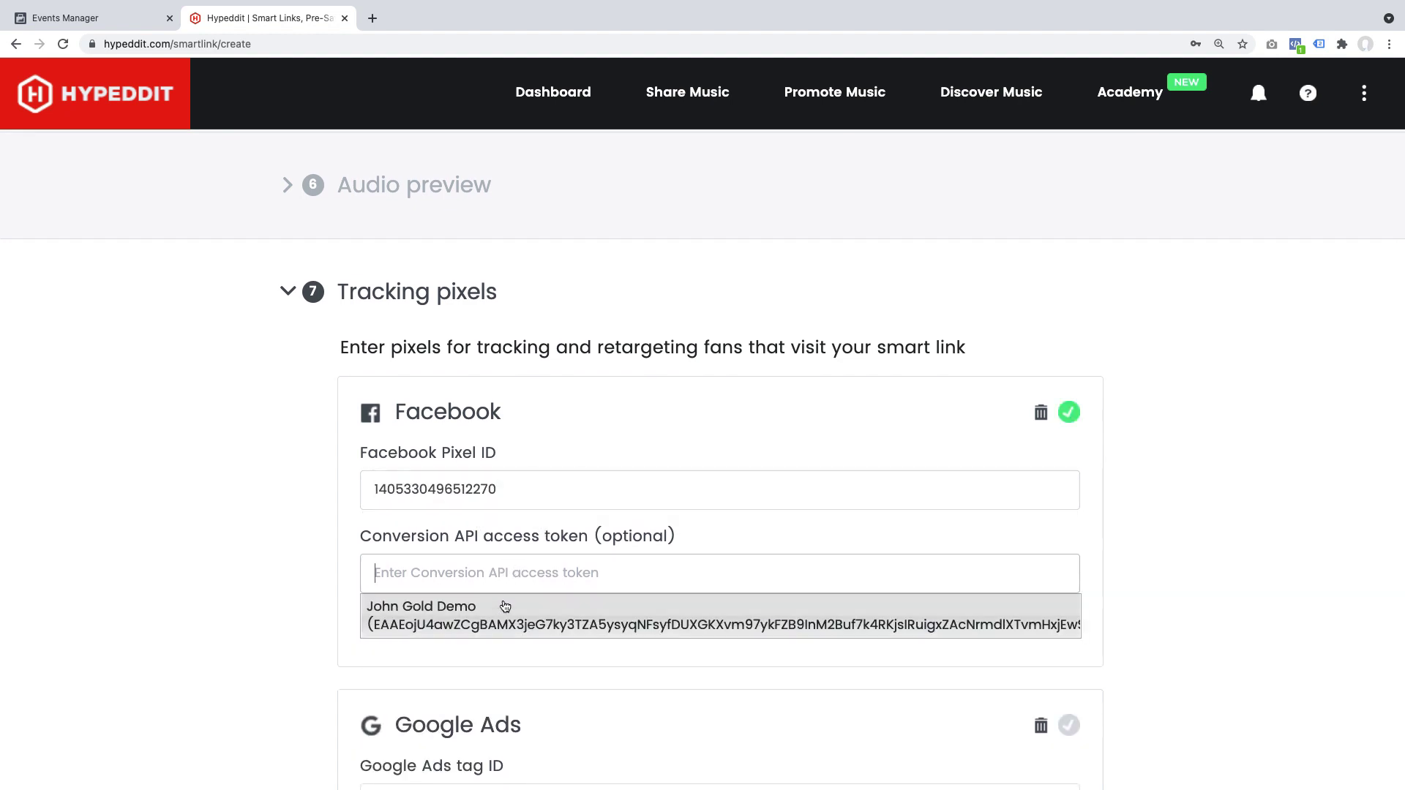
left_click(492, 619)
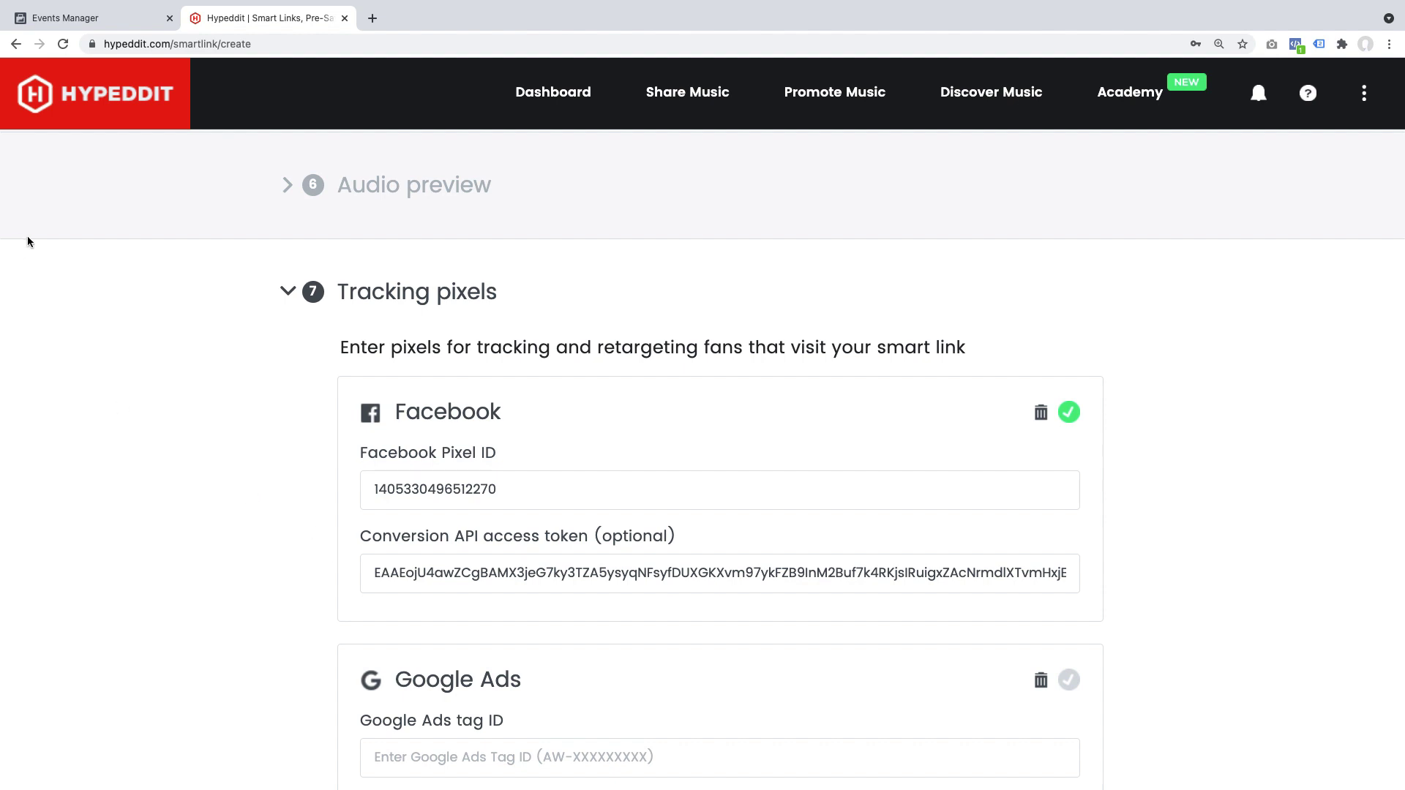
left_click(93, 20)
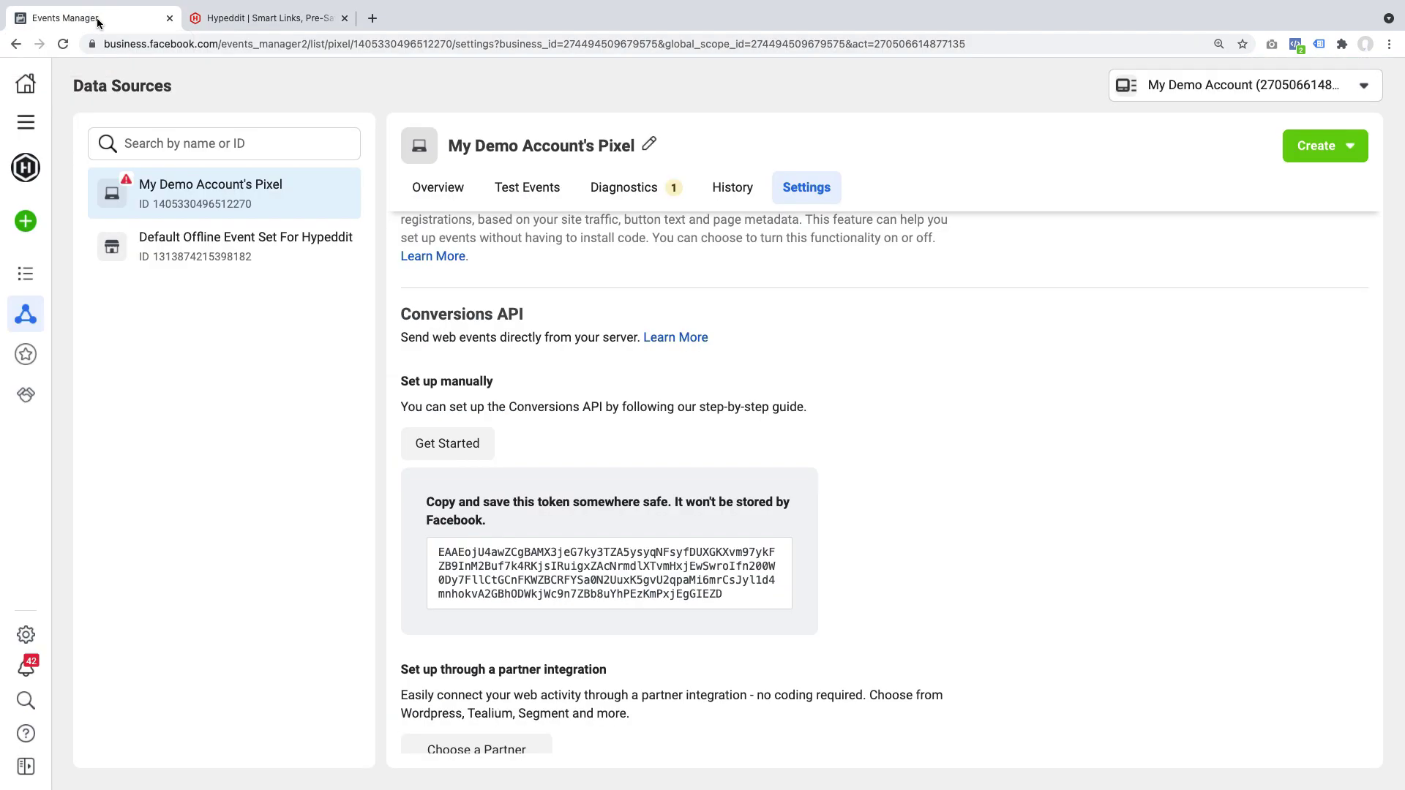
Show the pixel's Overview and locate the Hypeddit Smart Link Visit event in the events table.
left_click(430, 188)
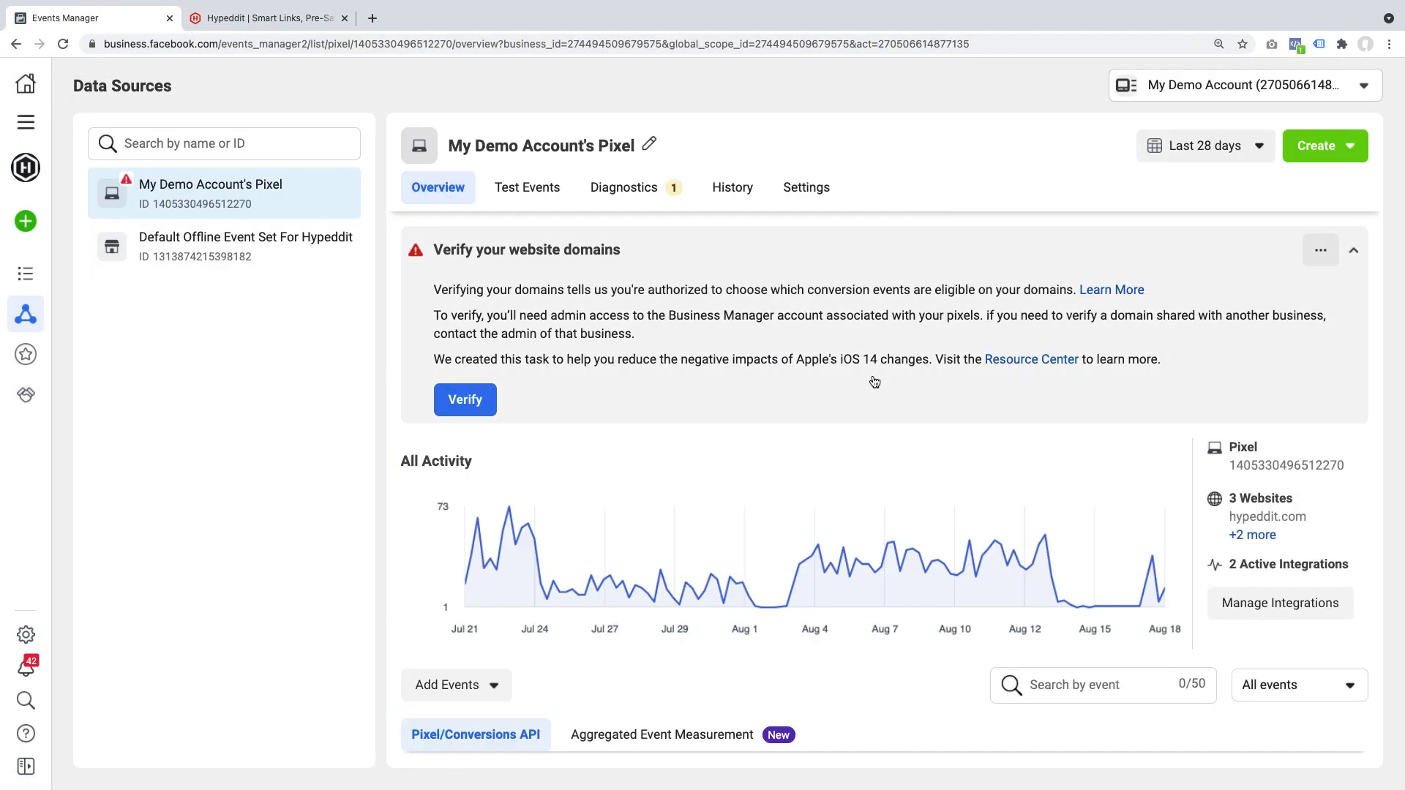
scroll(830, 452, "down", 3)
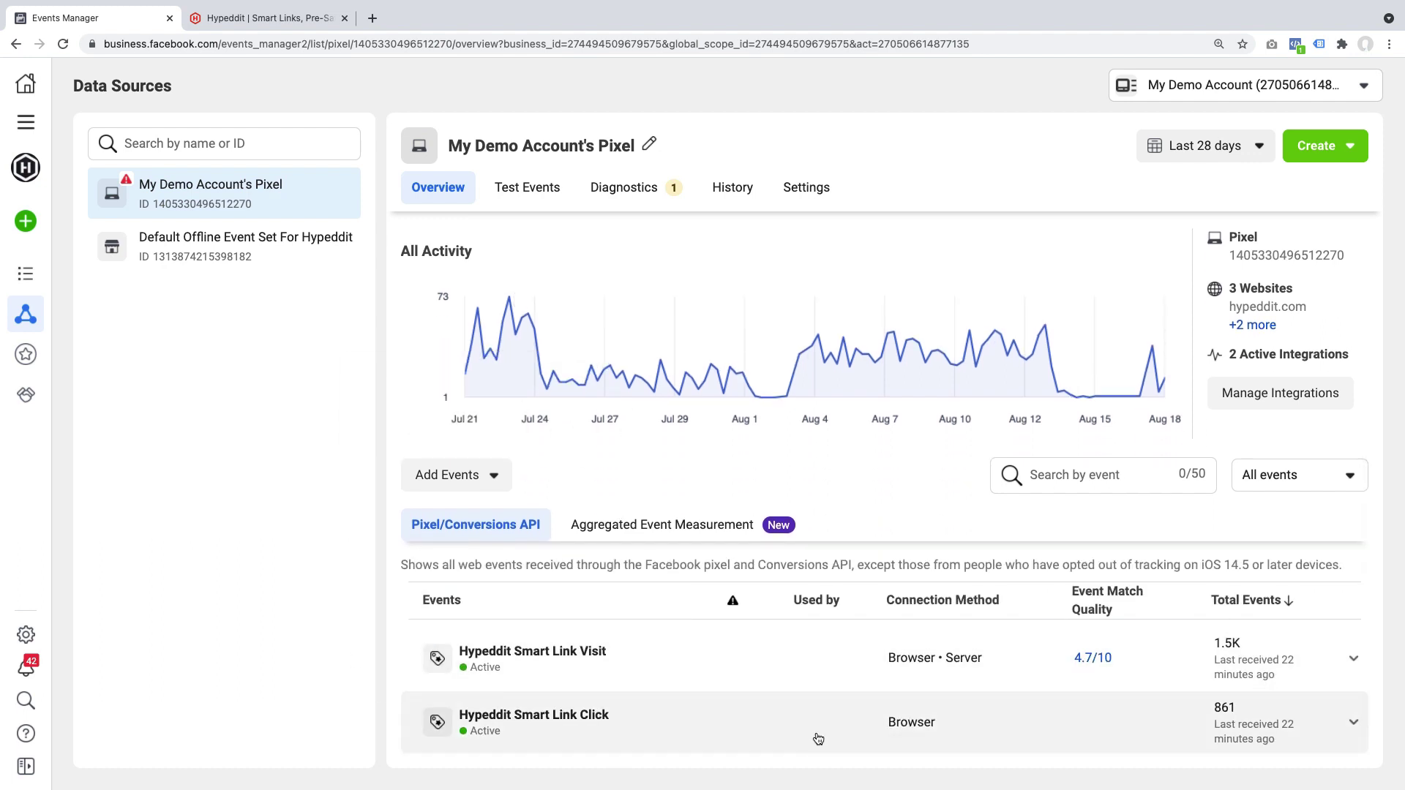
scroll(636, 668, "up", 1)
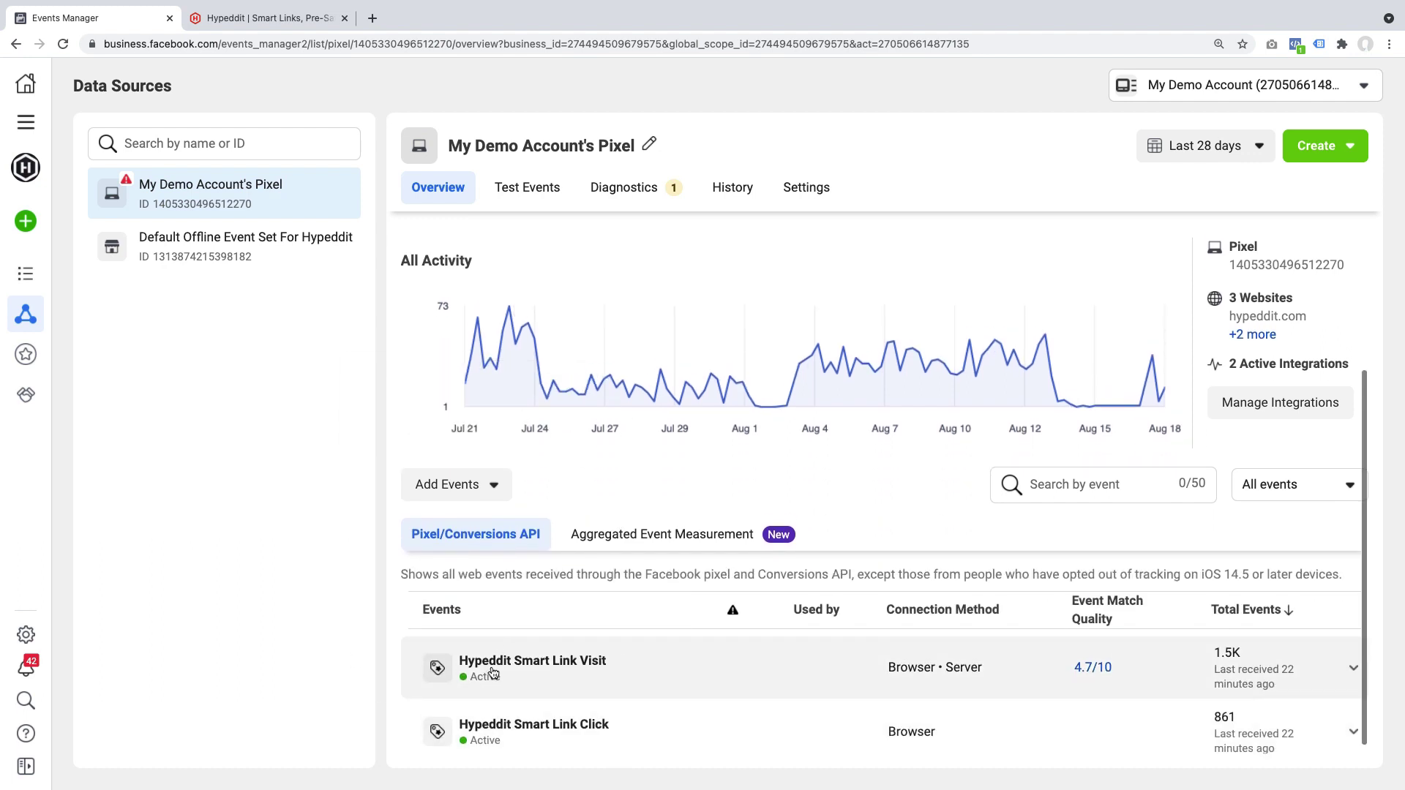
scroll(503, 667, "up", 1)
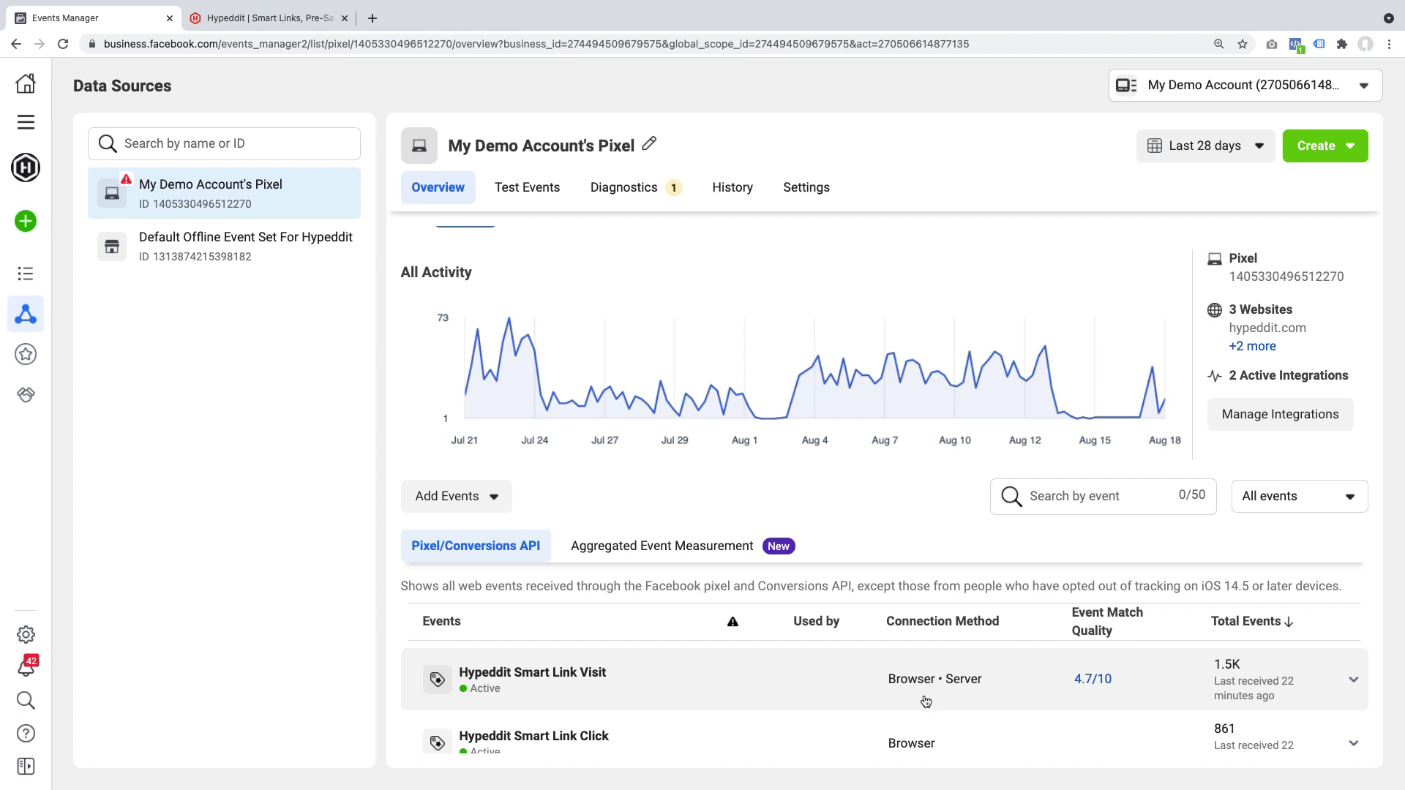
scroll(924, 702, "up", 1)
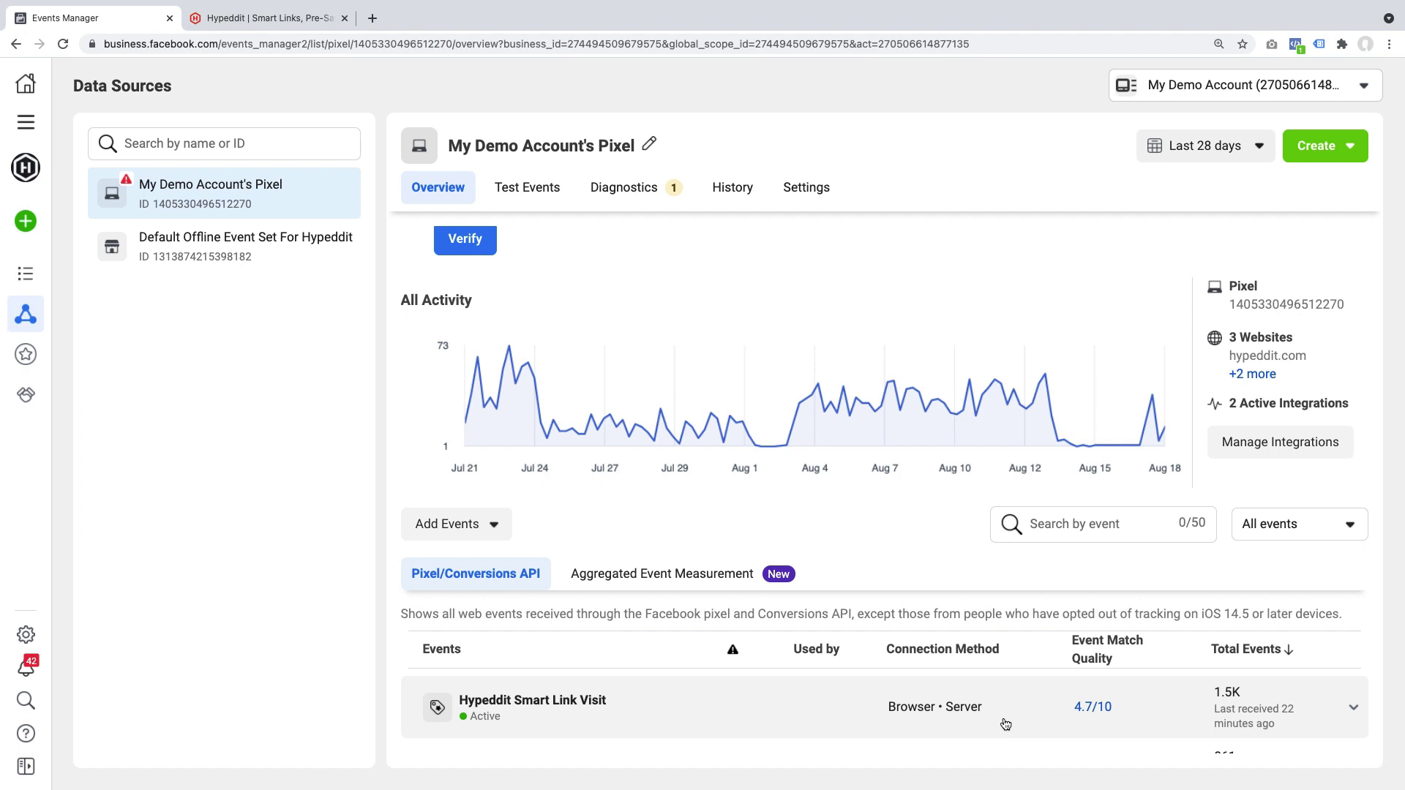
Open the Smart Link Visit event details and view its Event Overview breakdown by source.
left_click(1353, 707)
scroll(1073, 569, "down", 5)
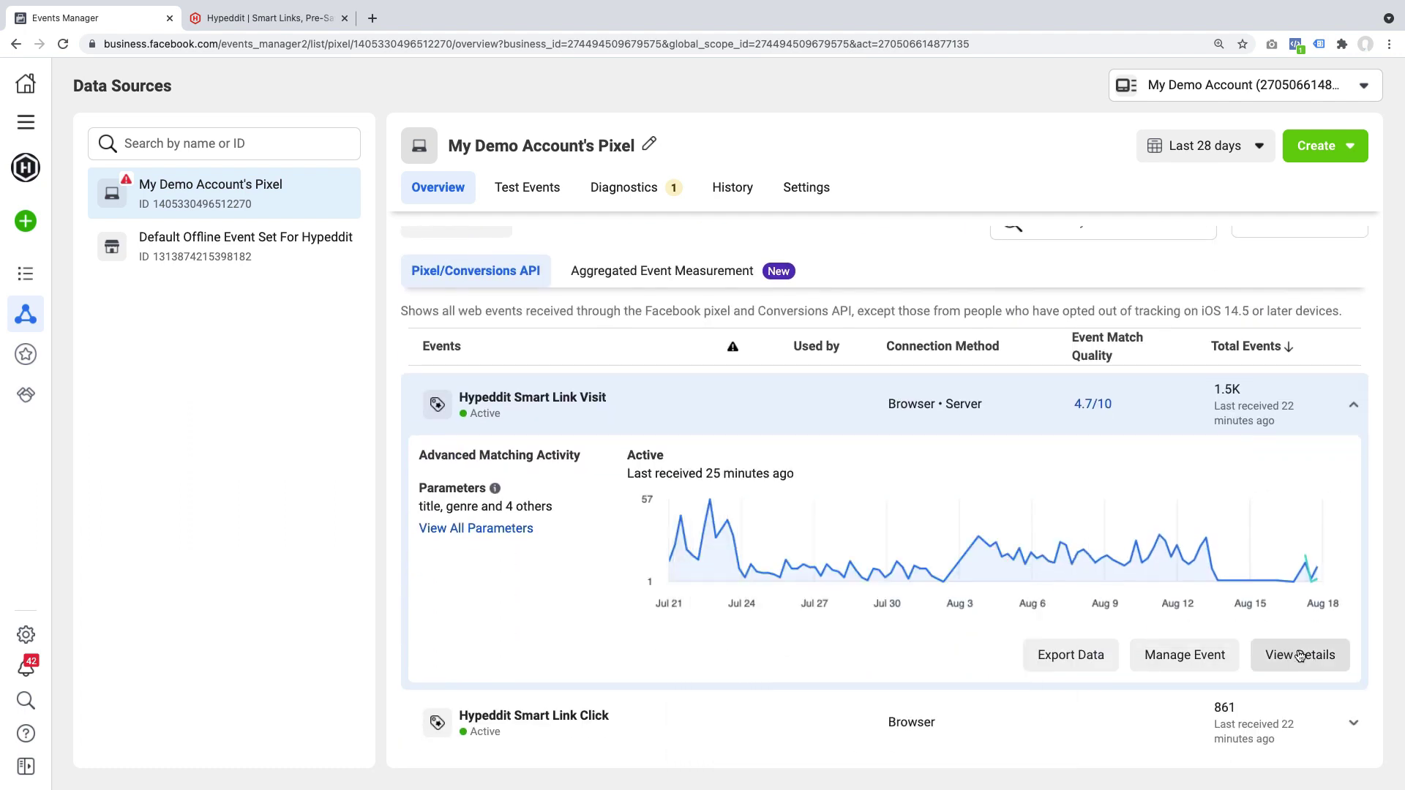
left_click(1306, 657)
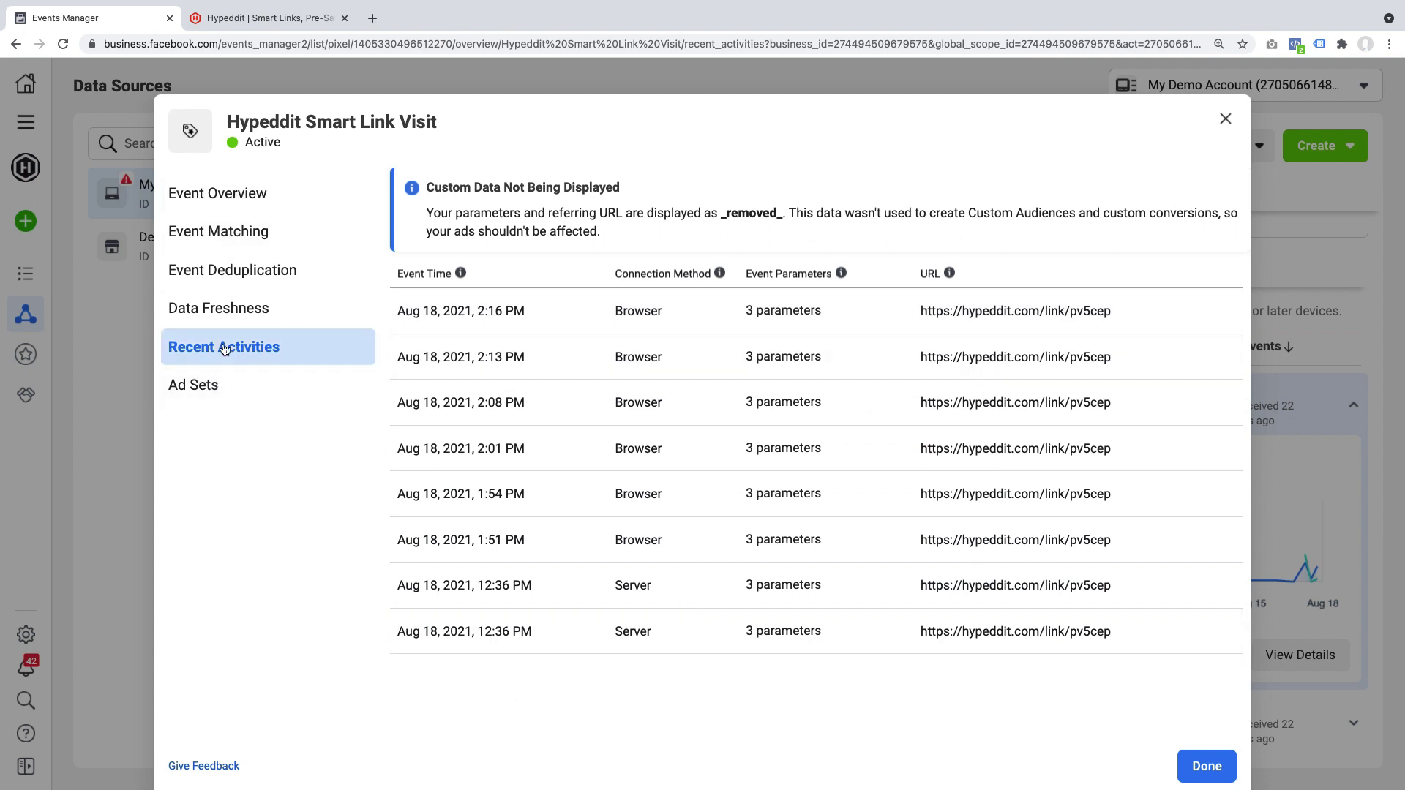
left_click(244, 198)
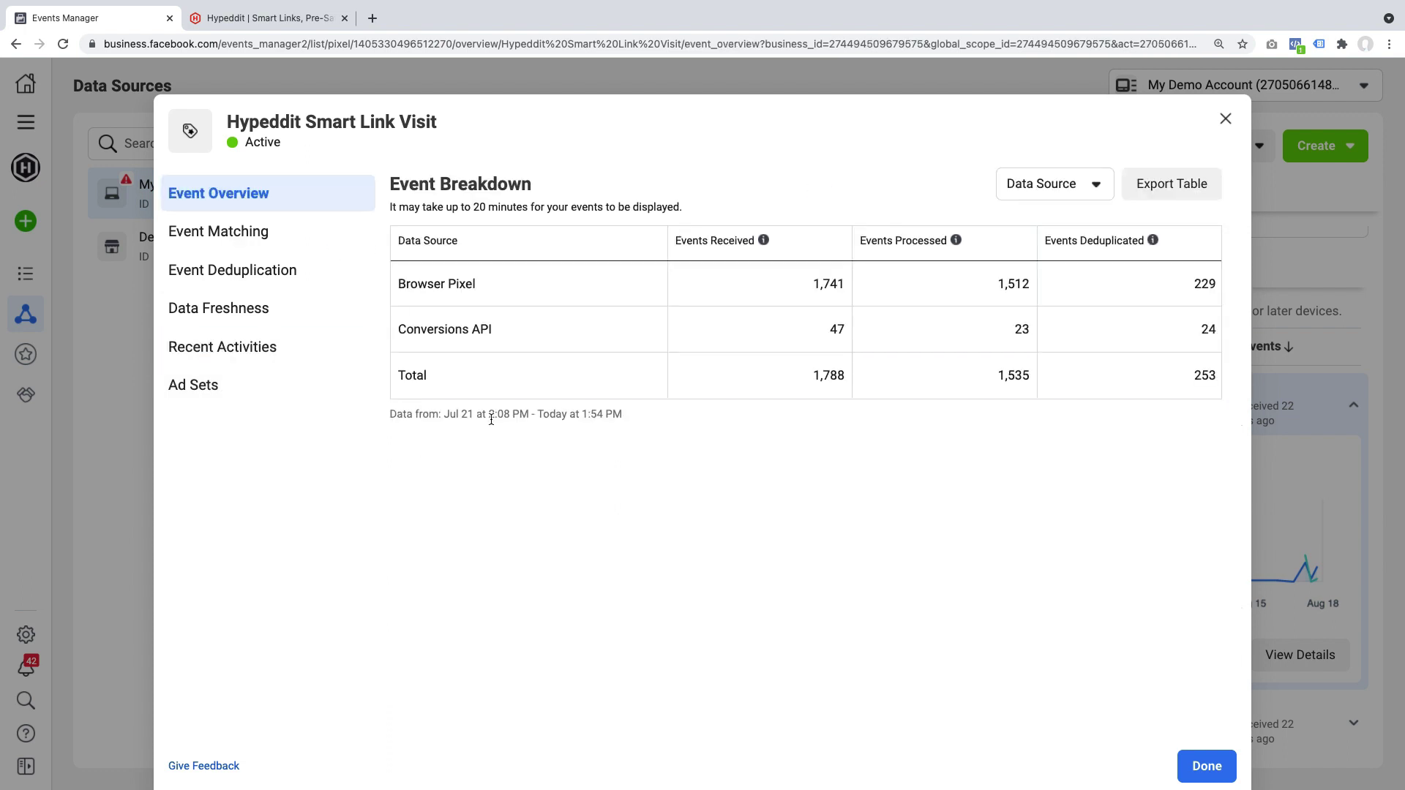